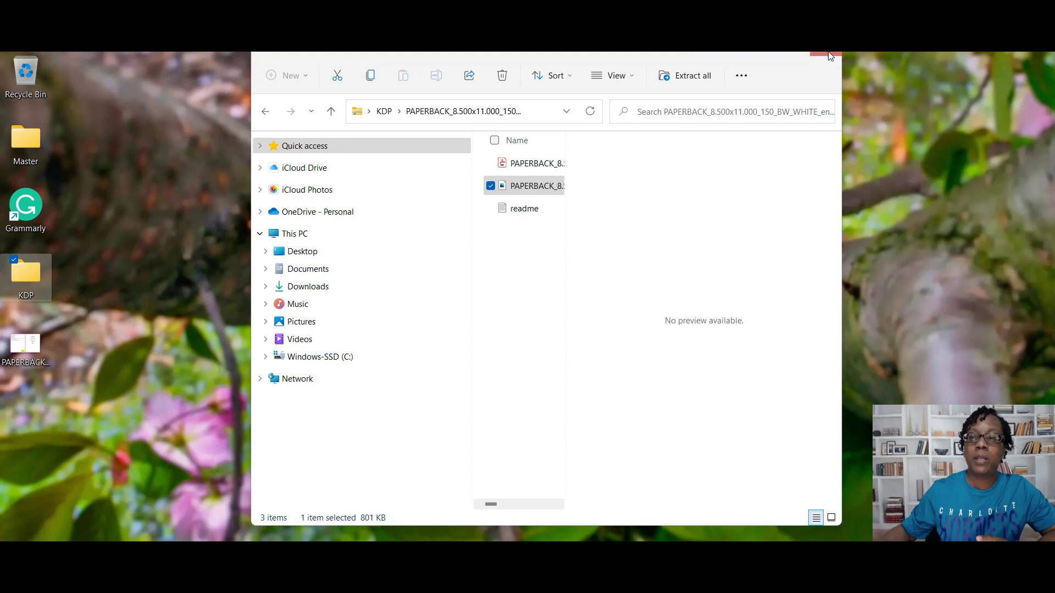
- Close the KDP folder window and add the .png extension to the name of the PAPERBACK cover template on the desktop
click(829, 53)
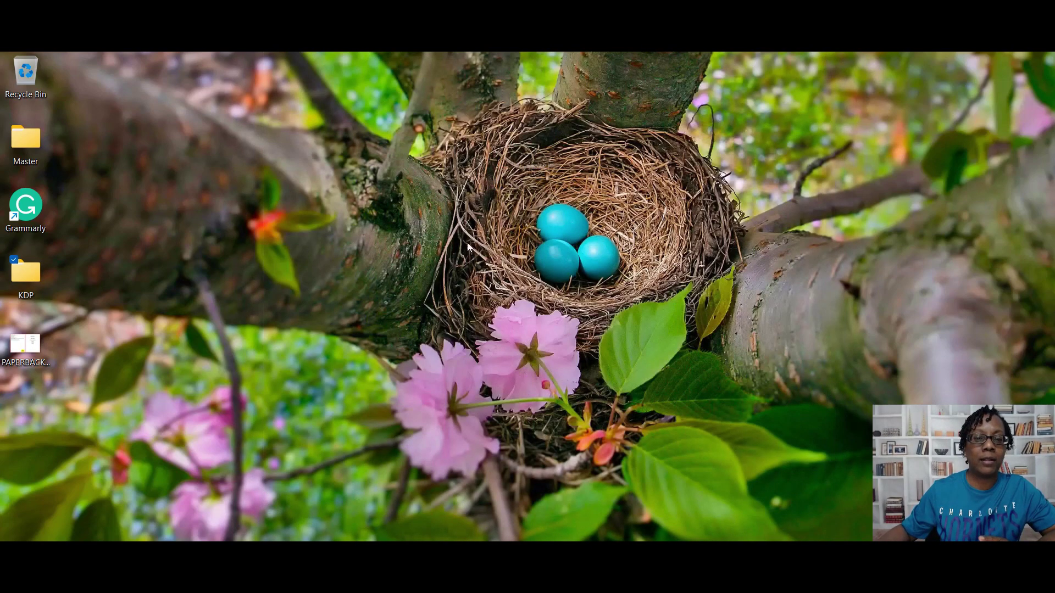
right_click(27, 353)
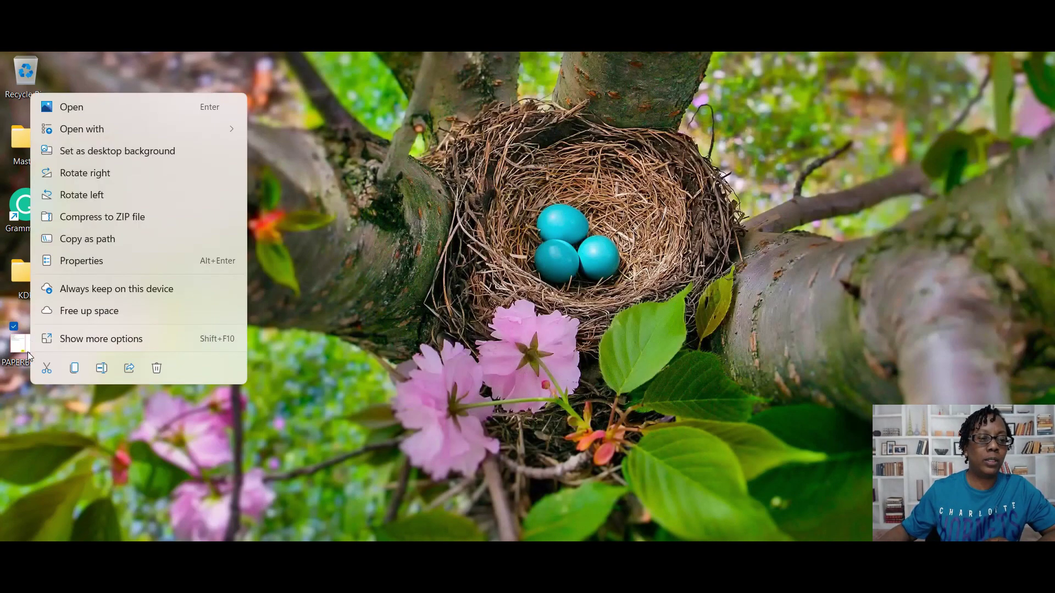
click(124, 338)
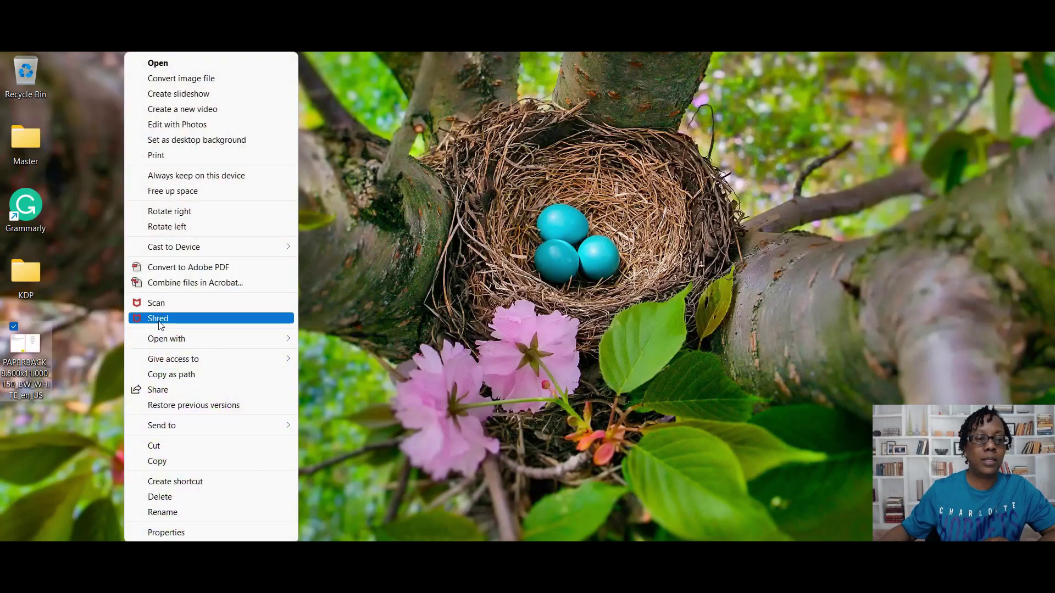
click(172, 514)
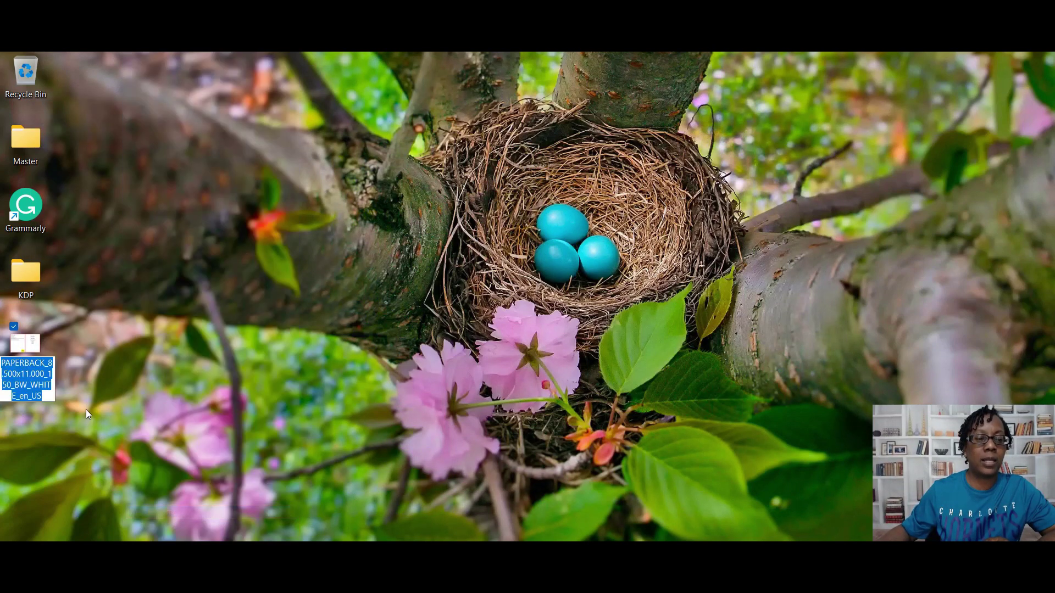
click(50, 395)
text(.p)
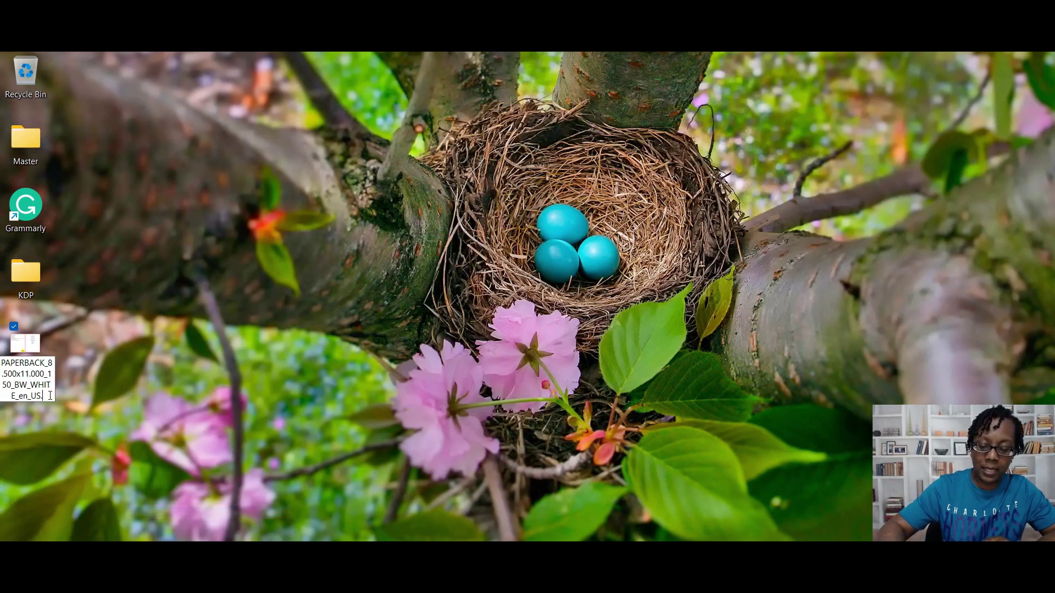
text(ng)
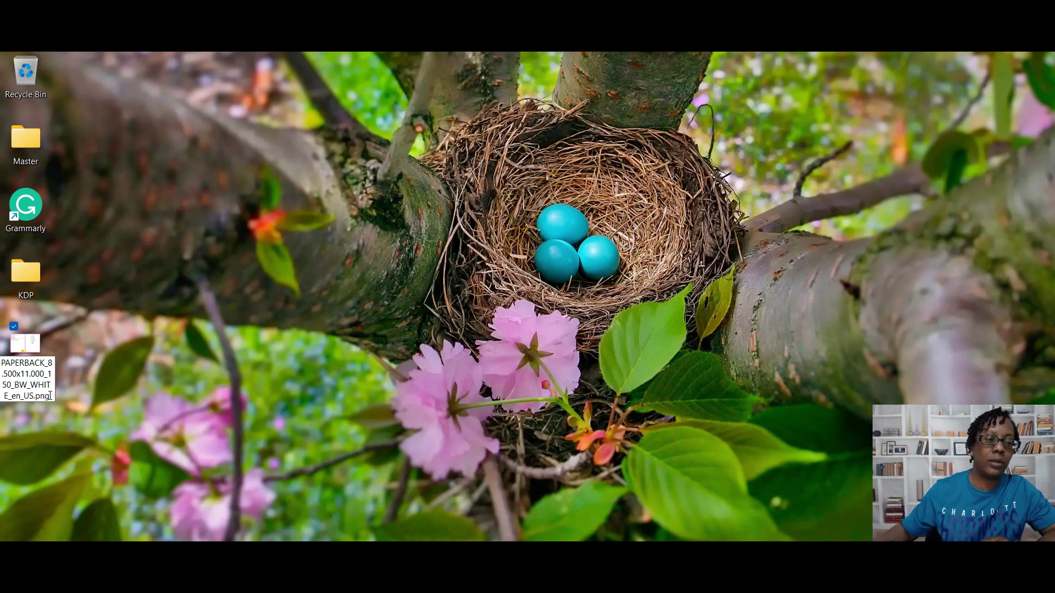
key(Return)
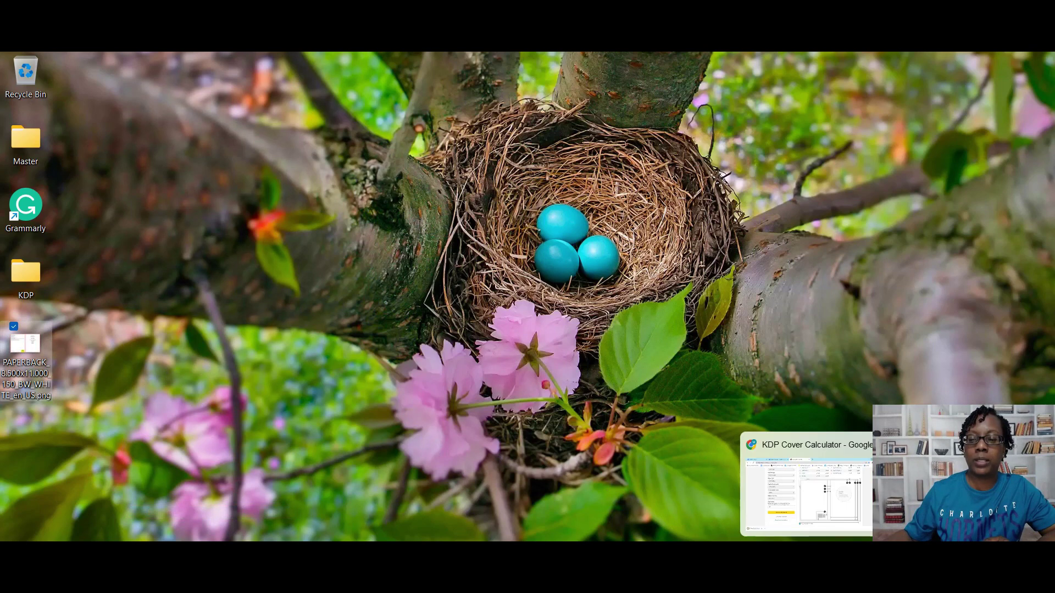
- Switch to the Canva design in the browser and upload the PAPERBACK PNG cover template from the desktop
click(805, 484)
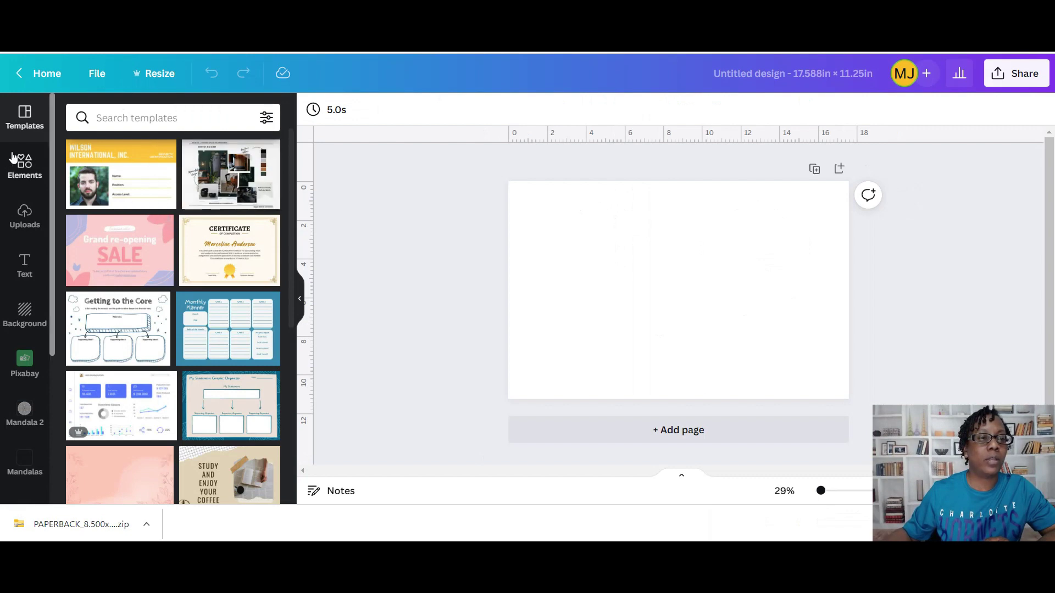
click(25, 216)
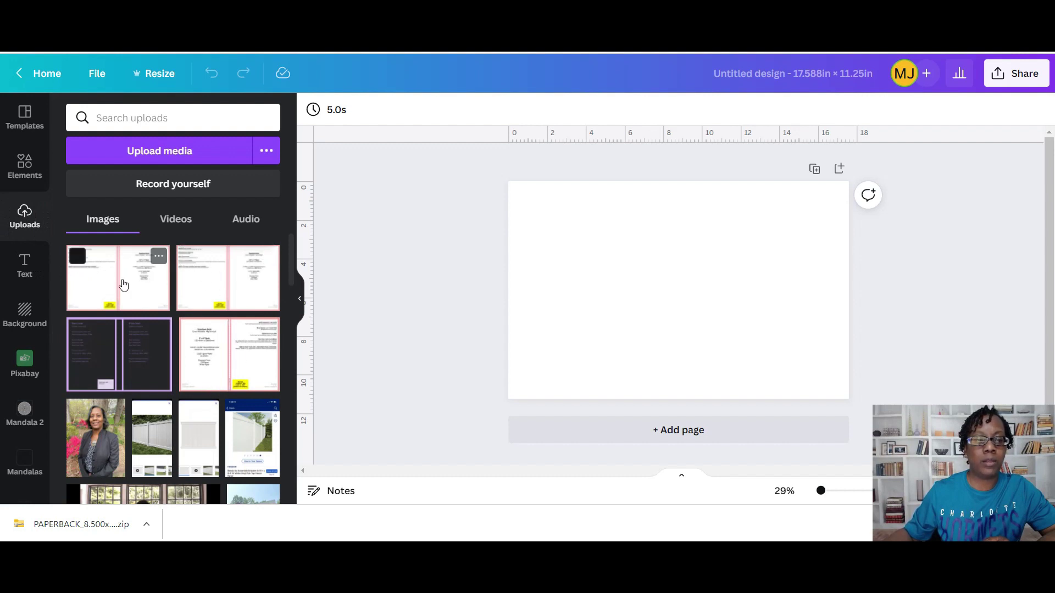
click(183, 158)
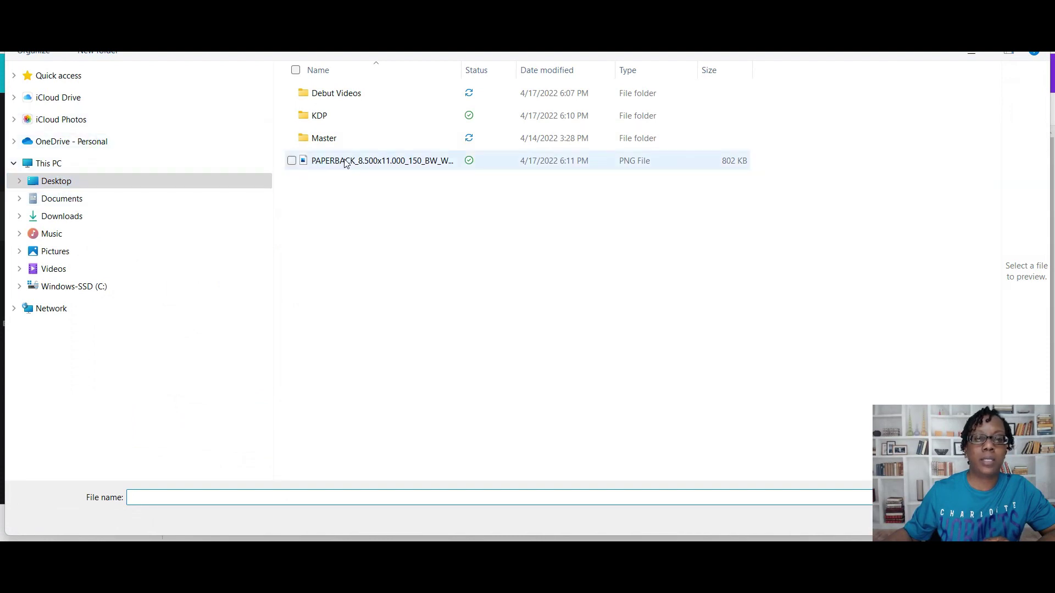
double_click(381, 161)
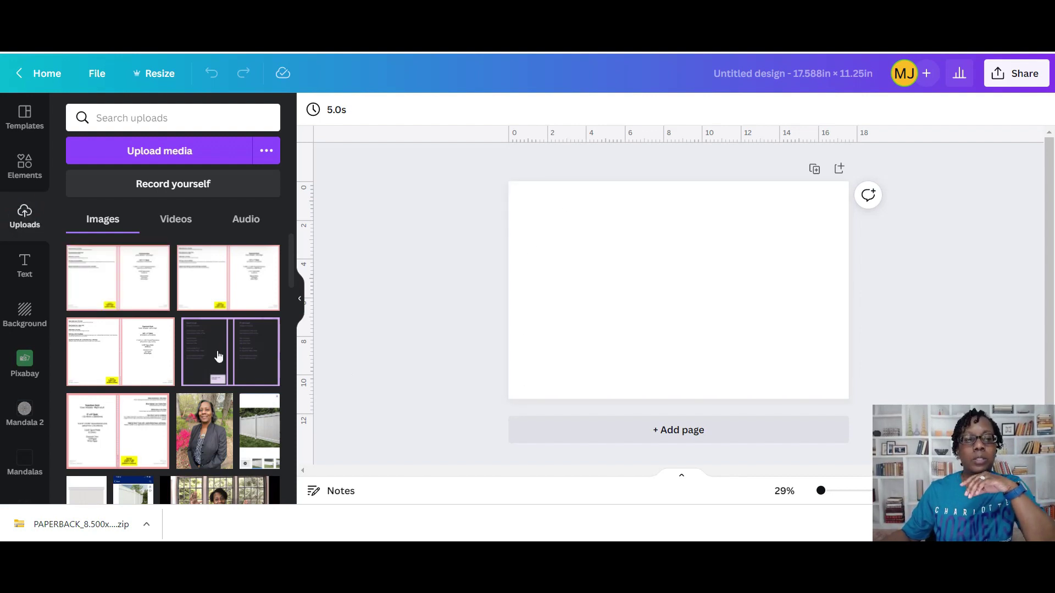
- Place the uploaded cover template on the blank page and enlarge it to fill the page edge to edge
click(137, 295)
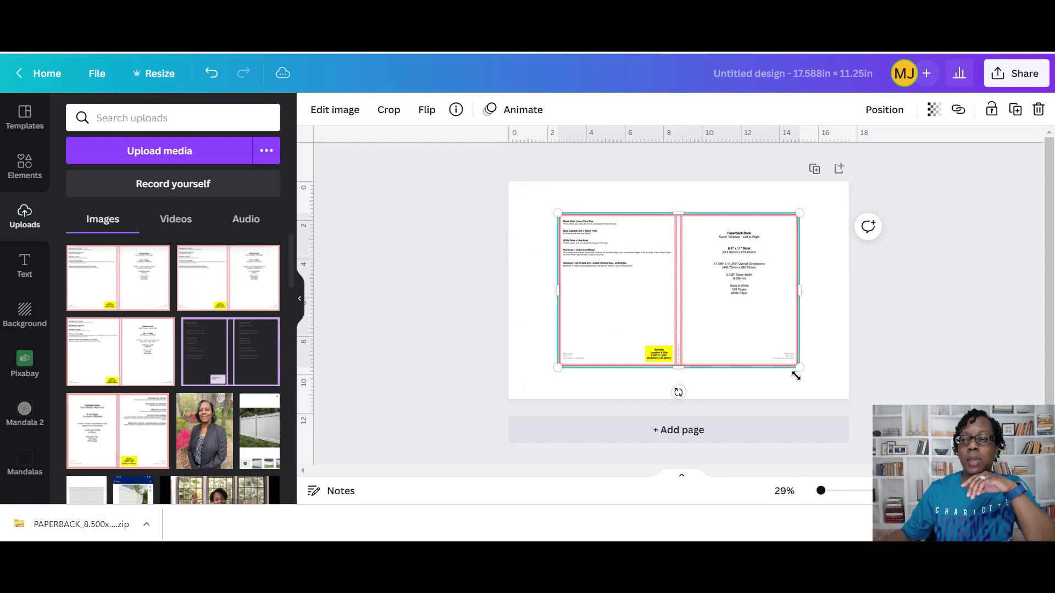
drag(800, 368, 849, 399)
drag(557, 213, 508, 182)
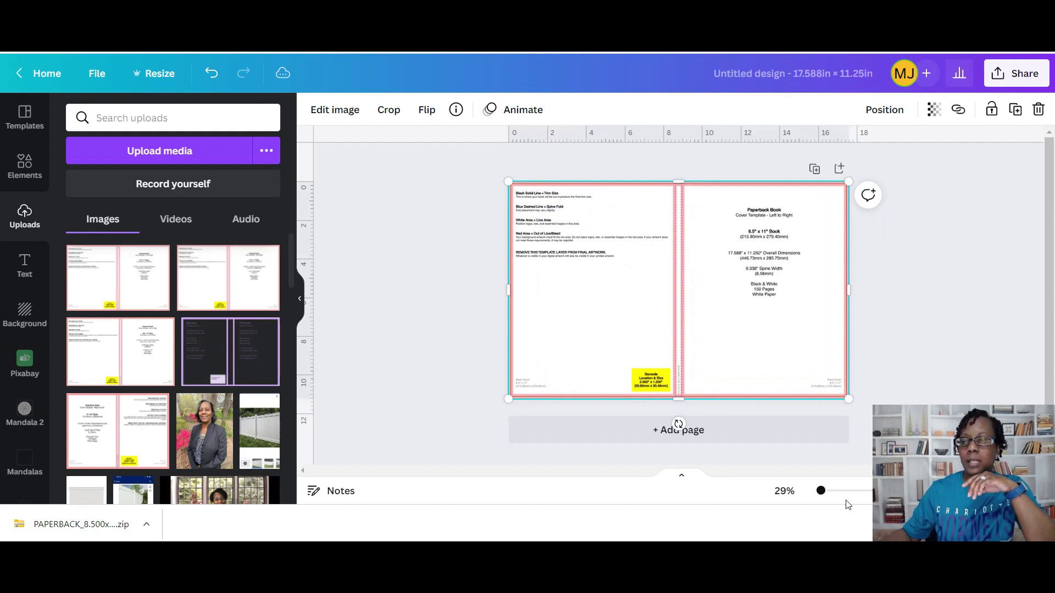
drag(821, 491, 824, 491)
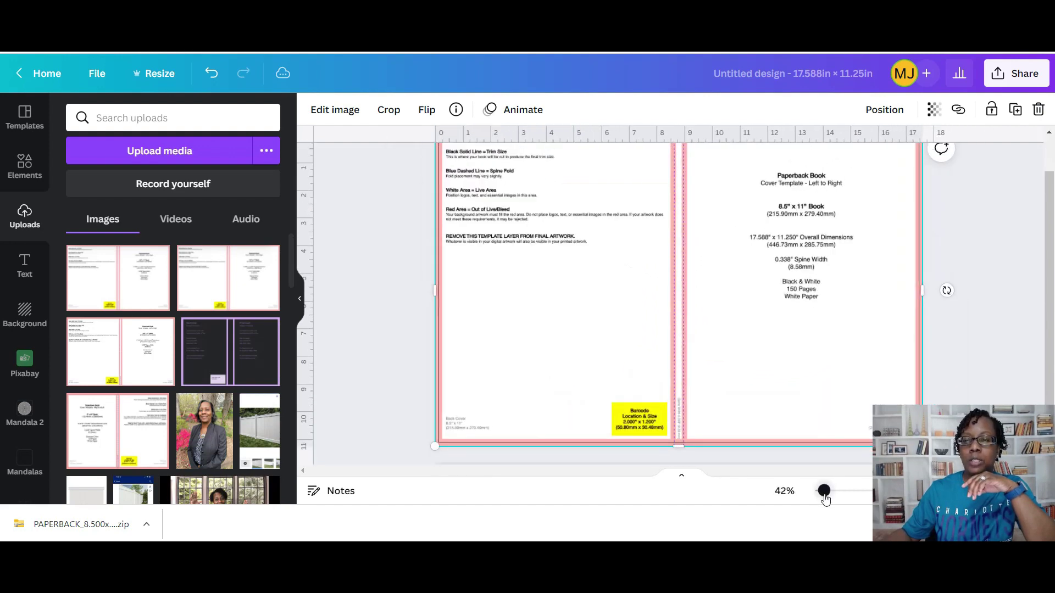
scroll(849, 449, up, 2)
scroll(849, 449, down, 2)
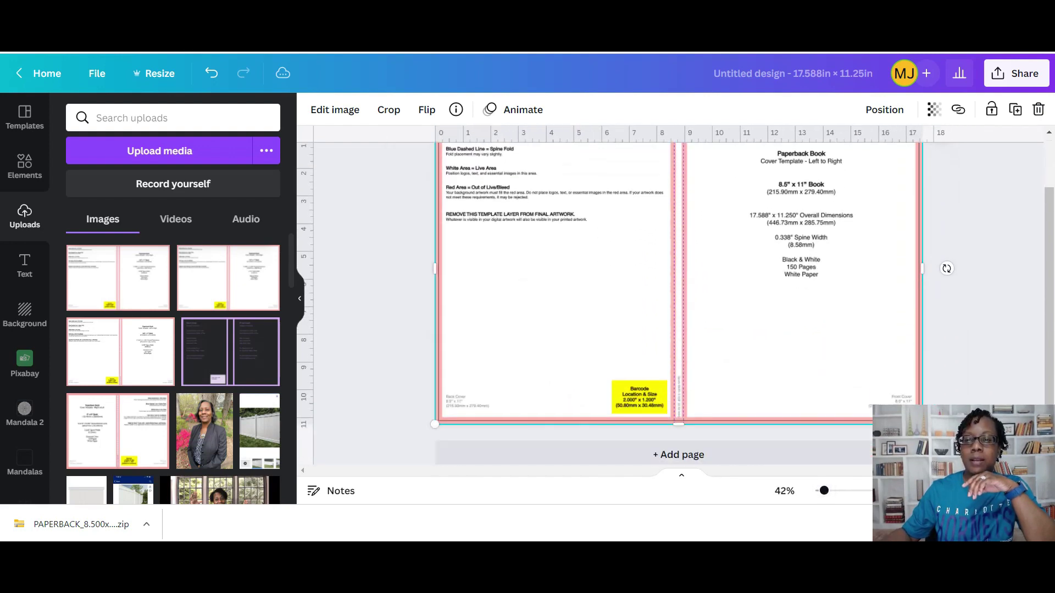
scroll(849, 449, up, 2)
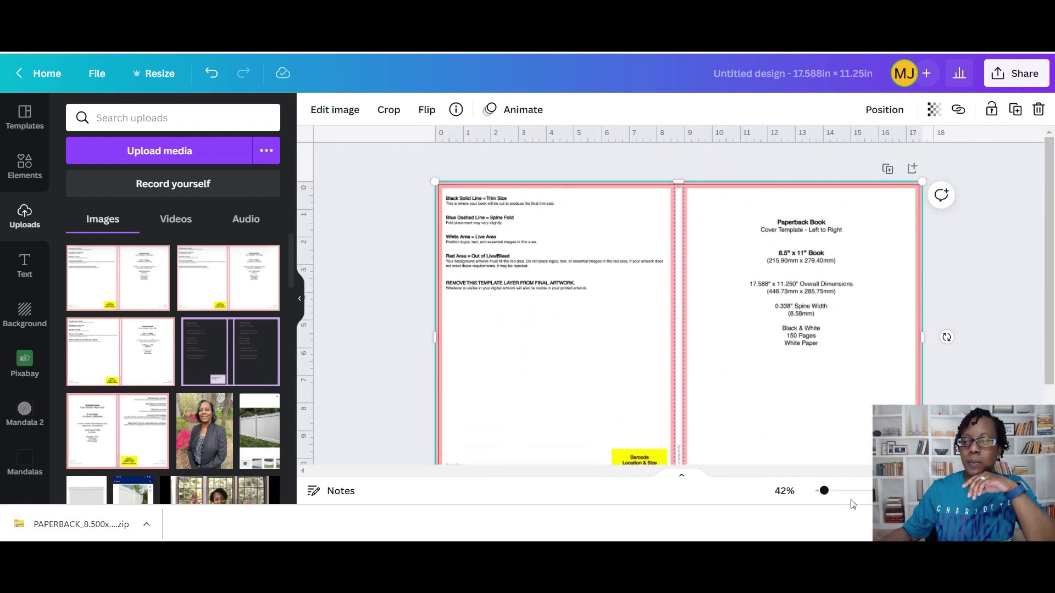
scroll(1052, 374, down, 1)
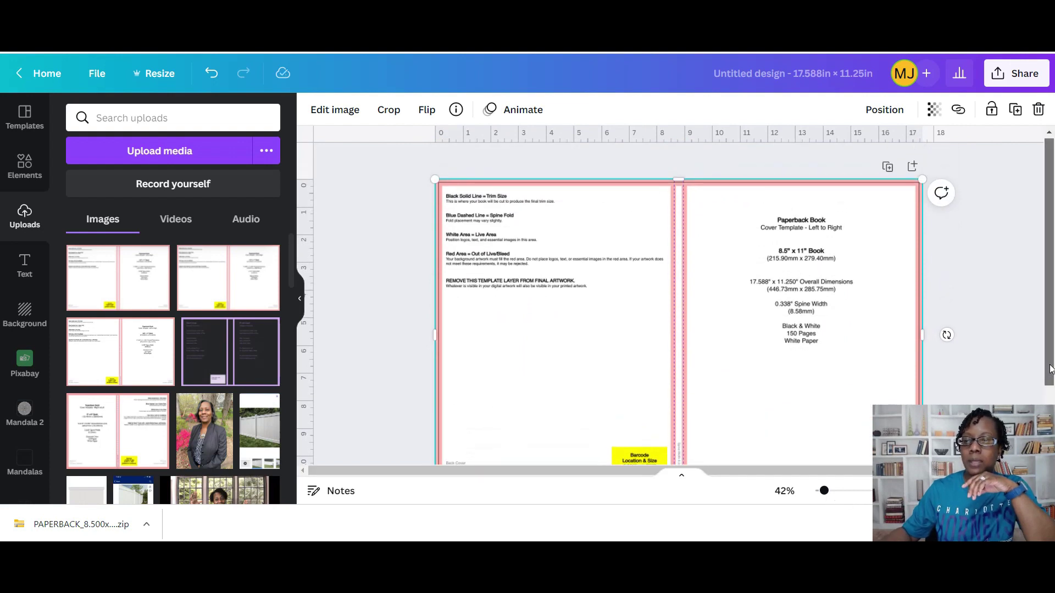
scroll(1051, 374, down, 2)
- Set the transparency of the full-page cover template to 9
click(970, 211)
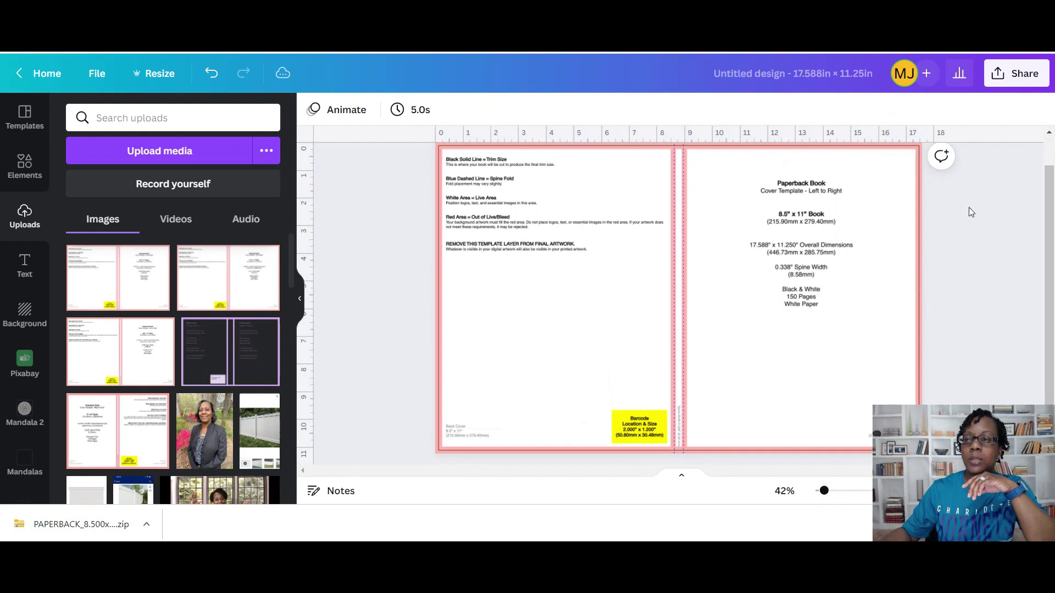
click(811, 278)
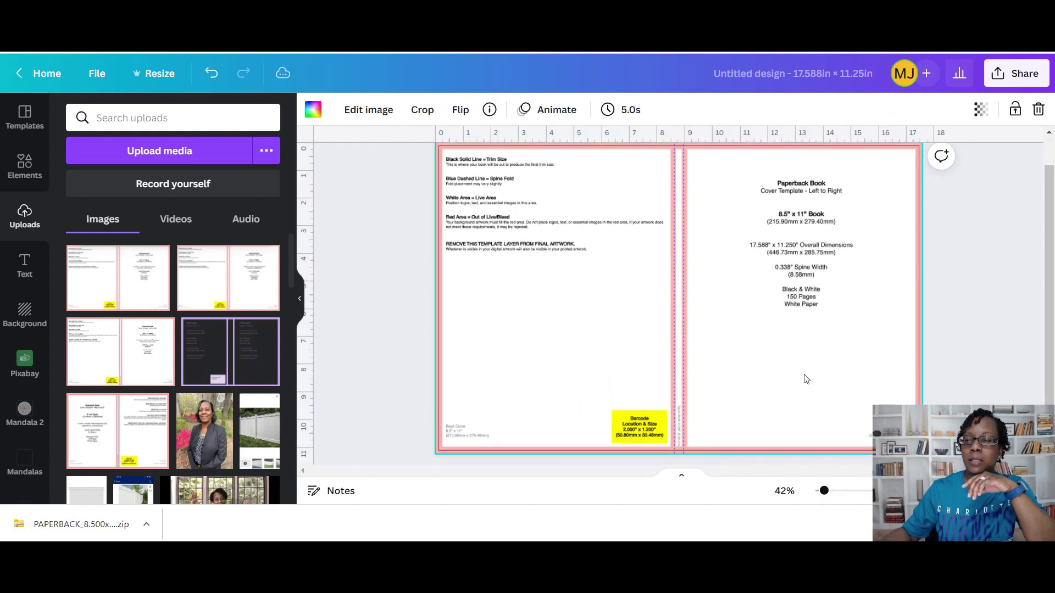
click(981, 109)
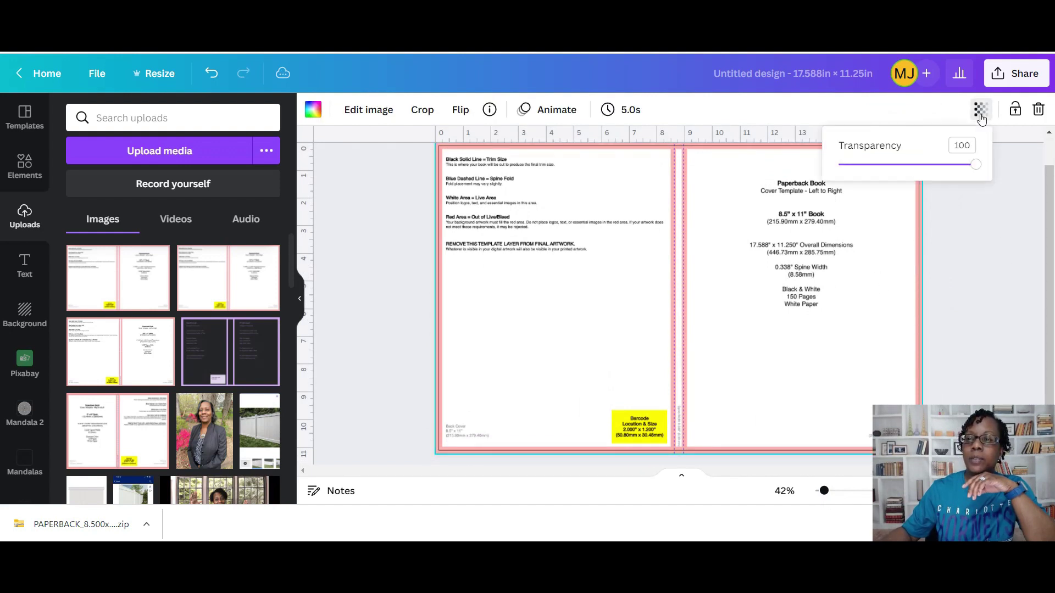
drag(976, 166, 852, 192)
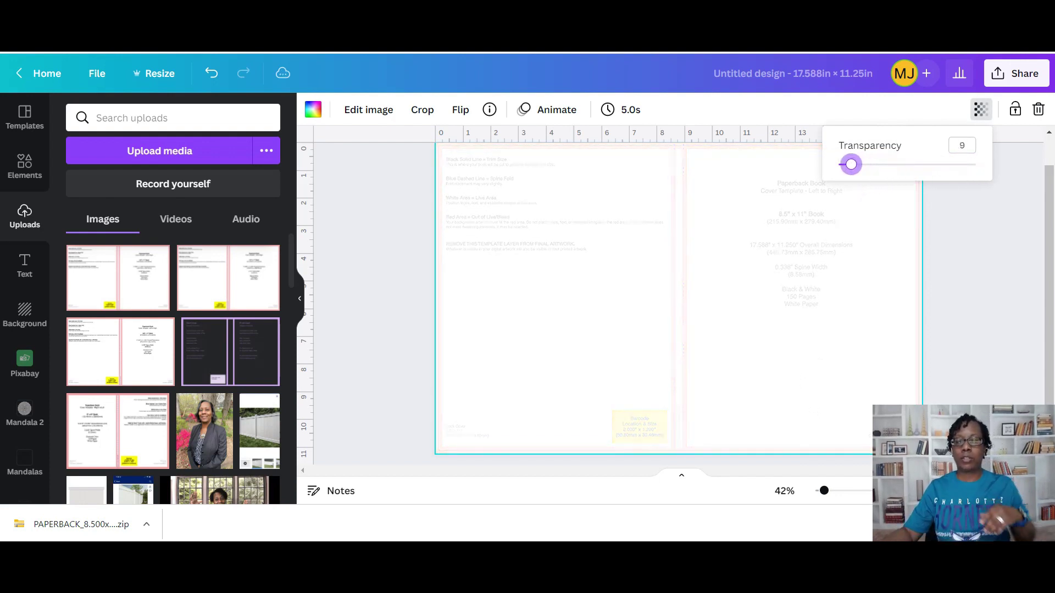
key(Escape)
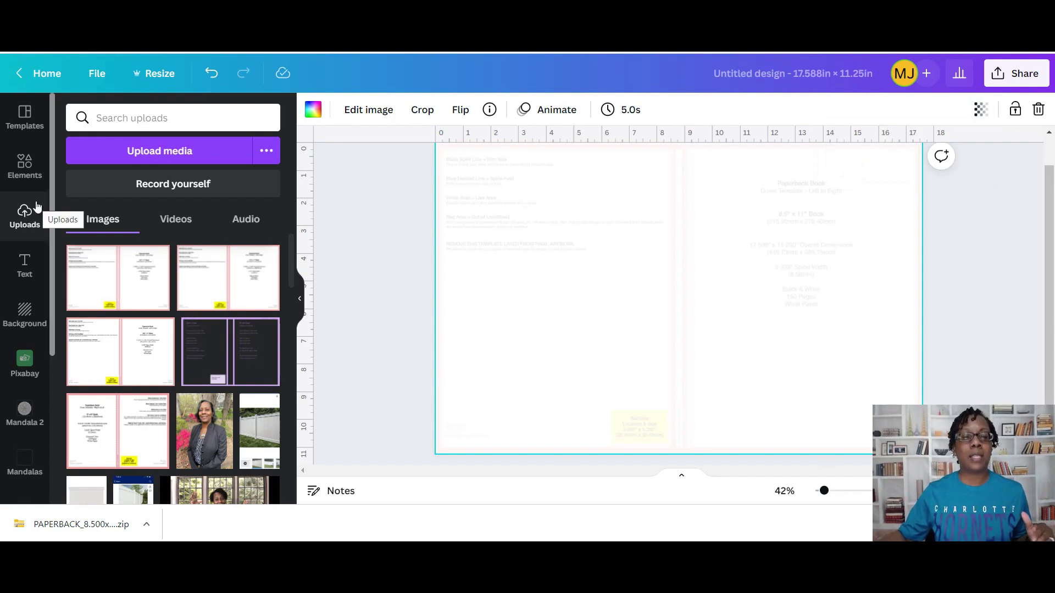
- Apply the recently used pink rose and green leaf pattern as the page background
click(22, 318)
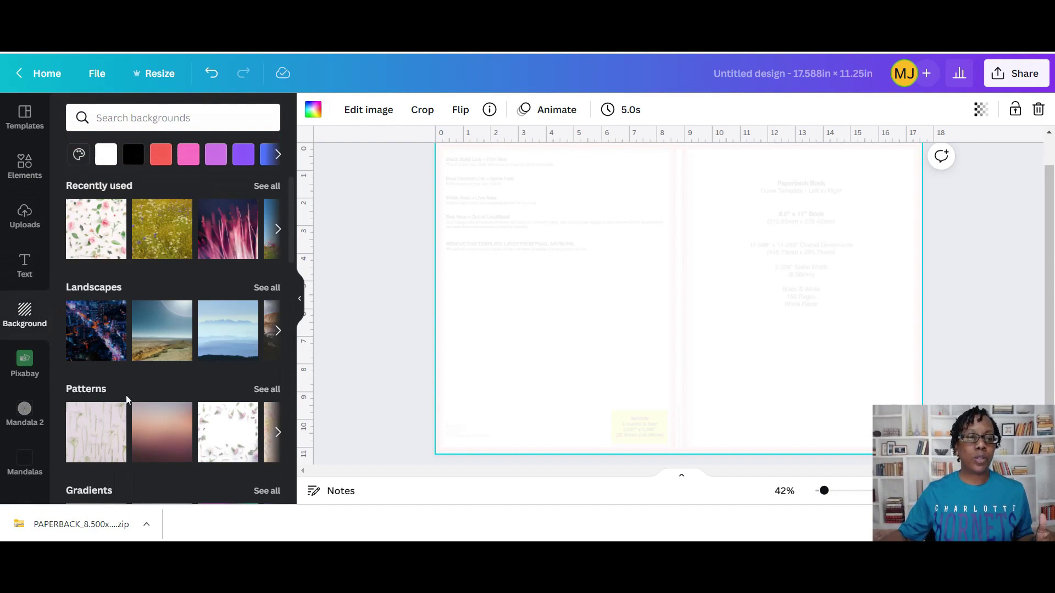
click(109, 252)
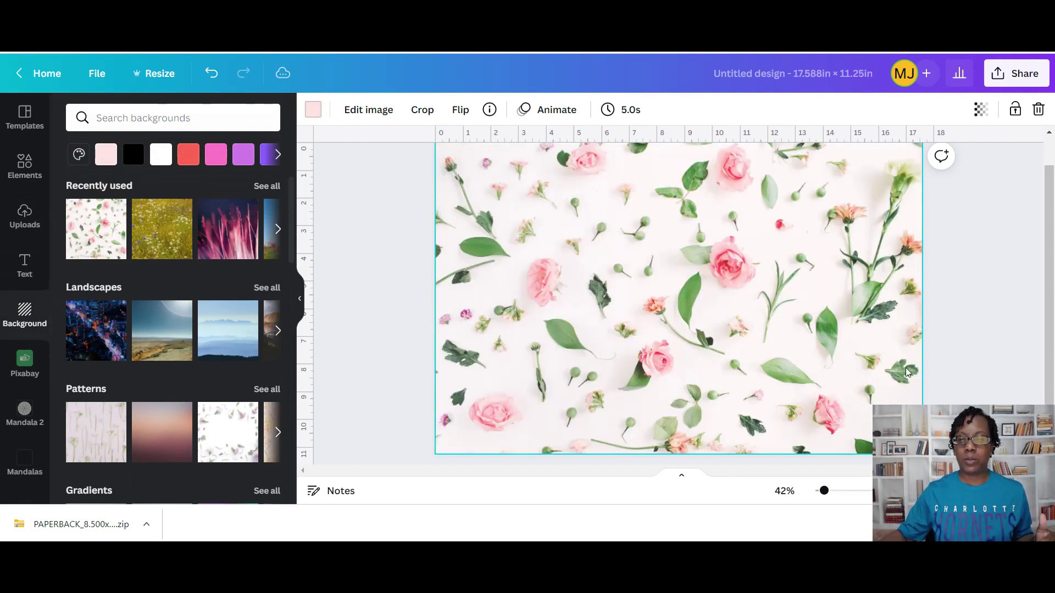
scroll(991, 393, up, 1)
scroll(984, 395, down, 2)
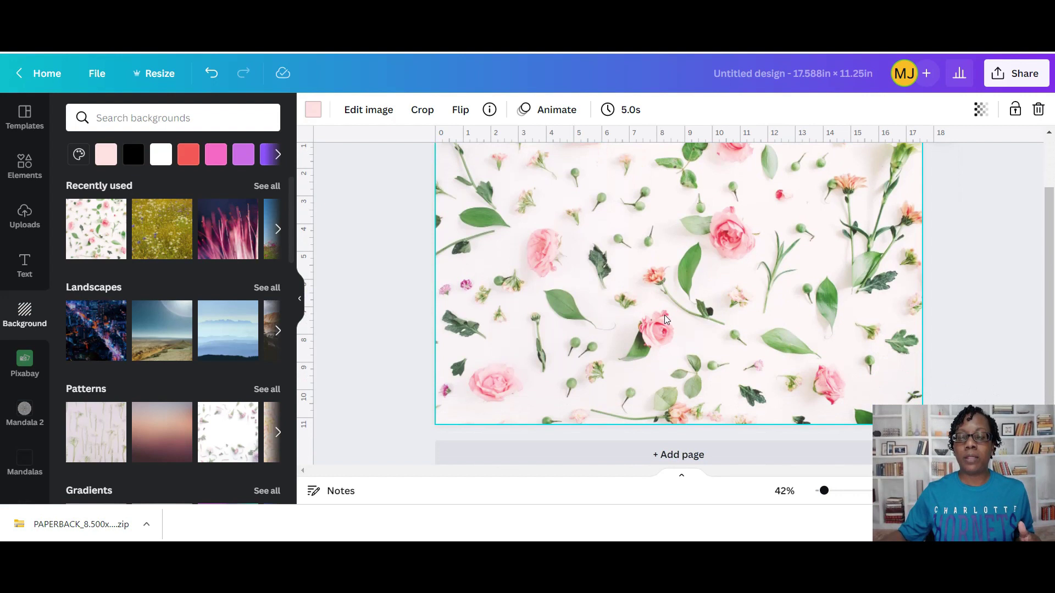
- Examine the floral background over the whole cover page, checking for the template guides
click(366, 213)
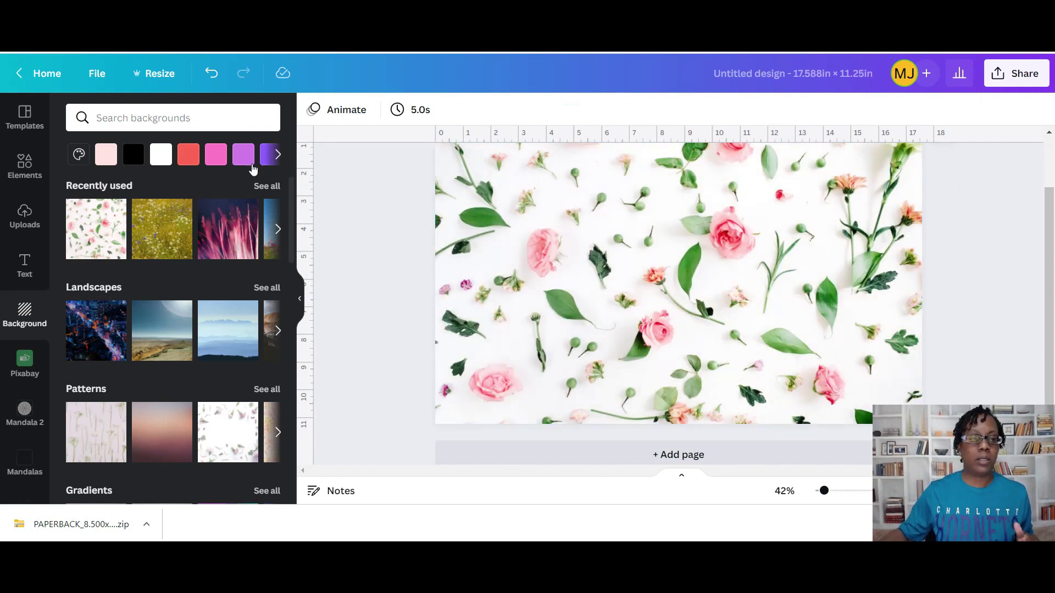
scroll(413, 269, up, 2)
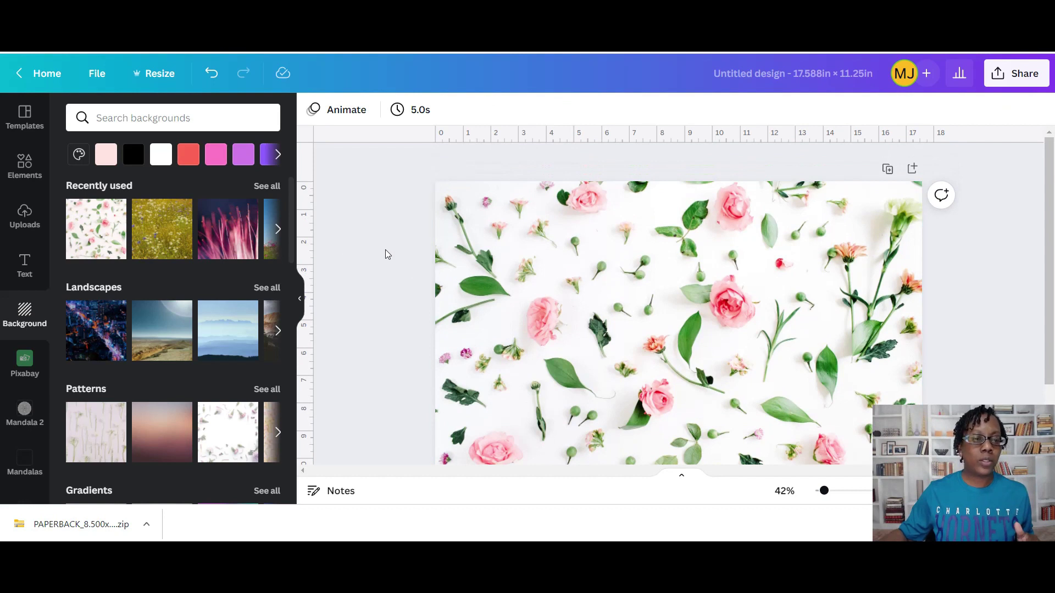
scroll(385, 249, down, 2)
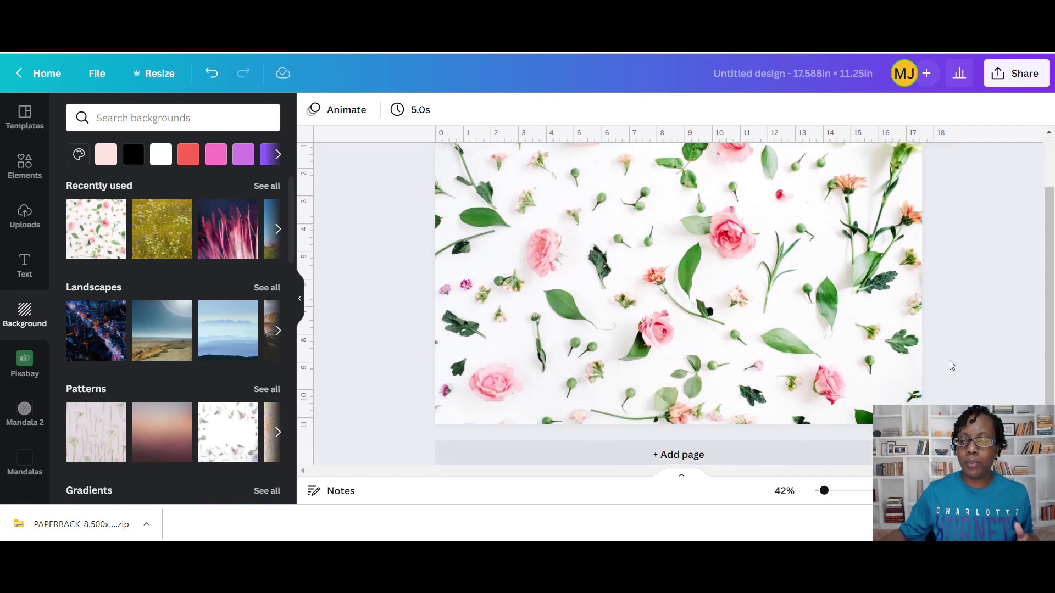
scroll(953, 366, down, 1)
scroll(957, 370, up, 1)
scroll(957, 371, up, 1)
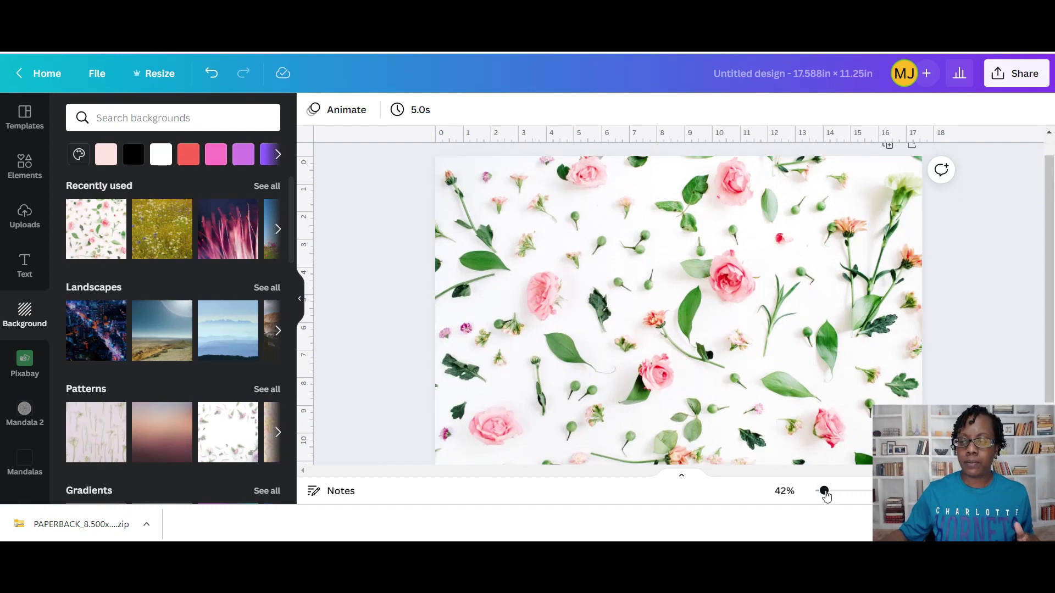
drag(826, 494, 823, 491)
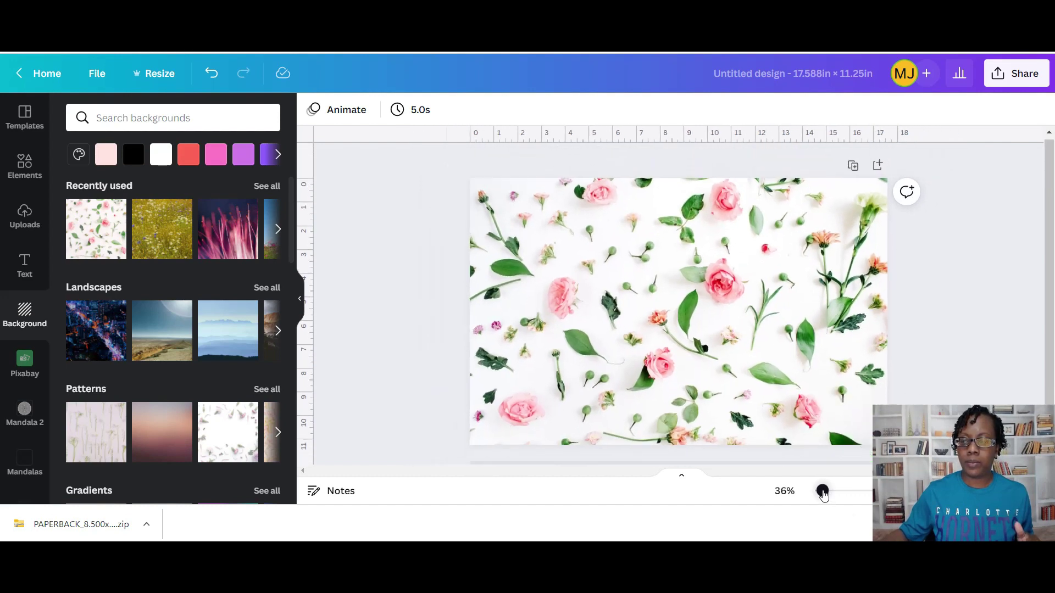
click(748, 346)
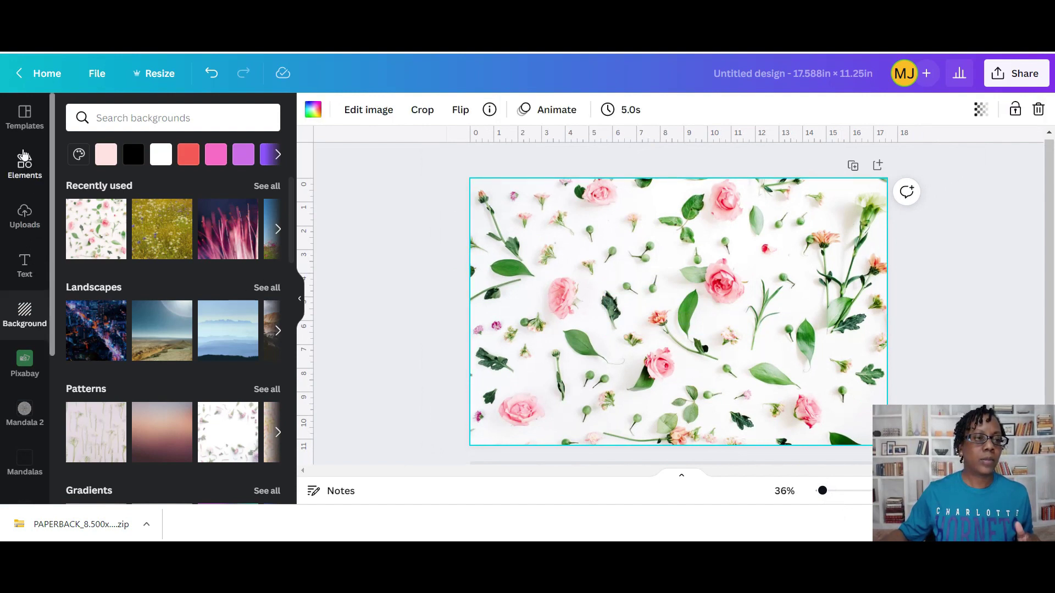
- Place the uploaded cover template over the floral background, enlarge it to fill the page, and set its transparency to 37
click(24, 218)
click(105, 282)
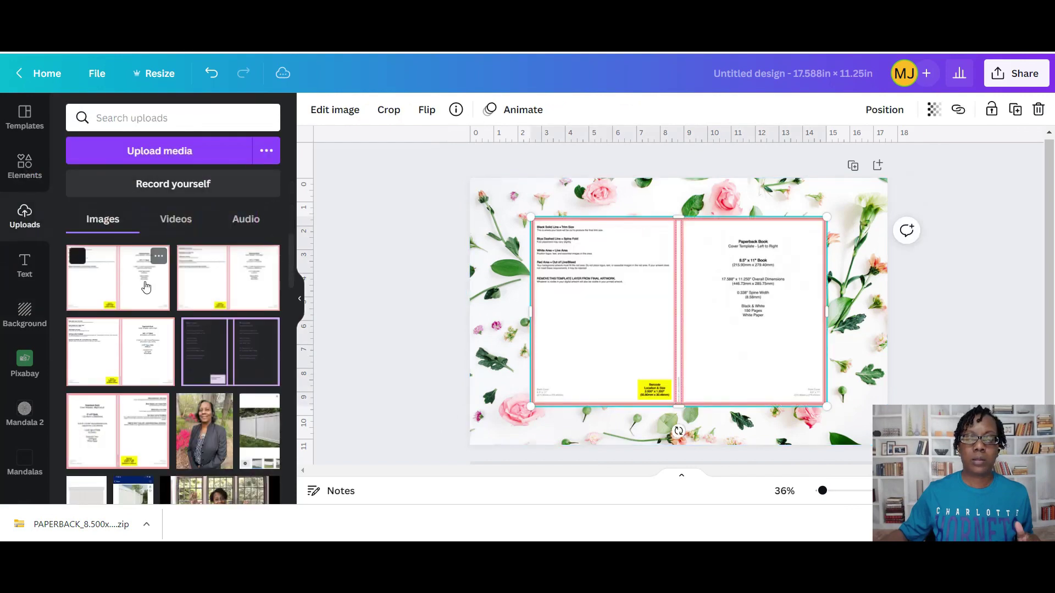
drag(520, 211, 460, 173)
drag(829, 406, 888, 446)
click(934, 109)
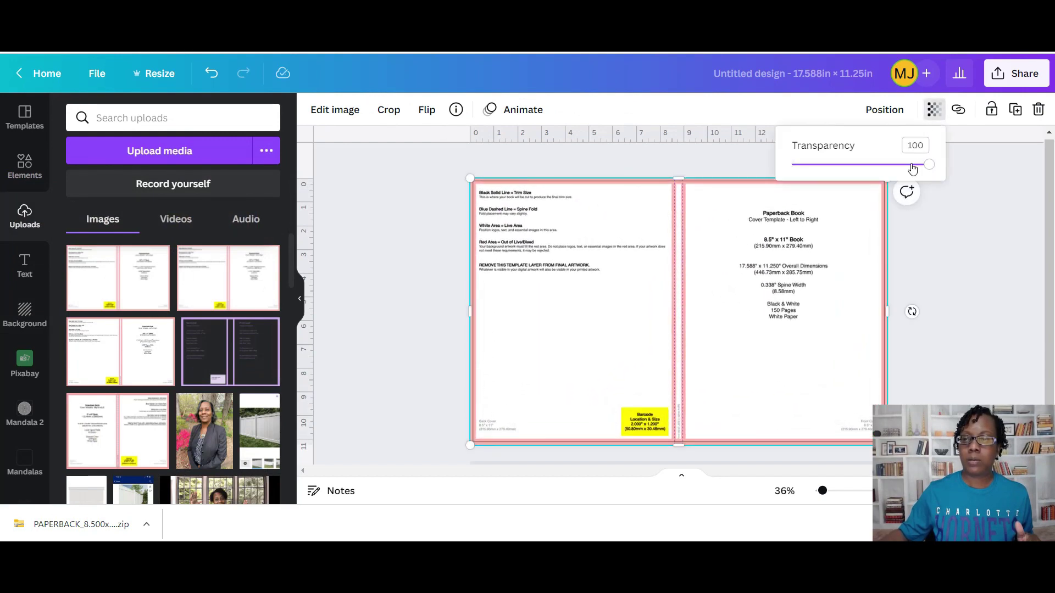
drag(928, 167, 844, 176)
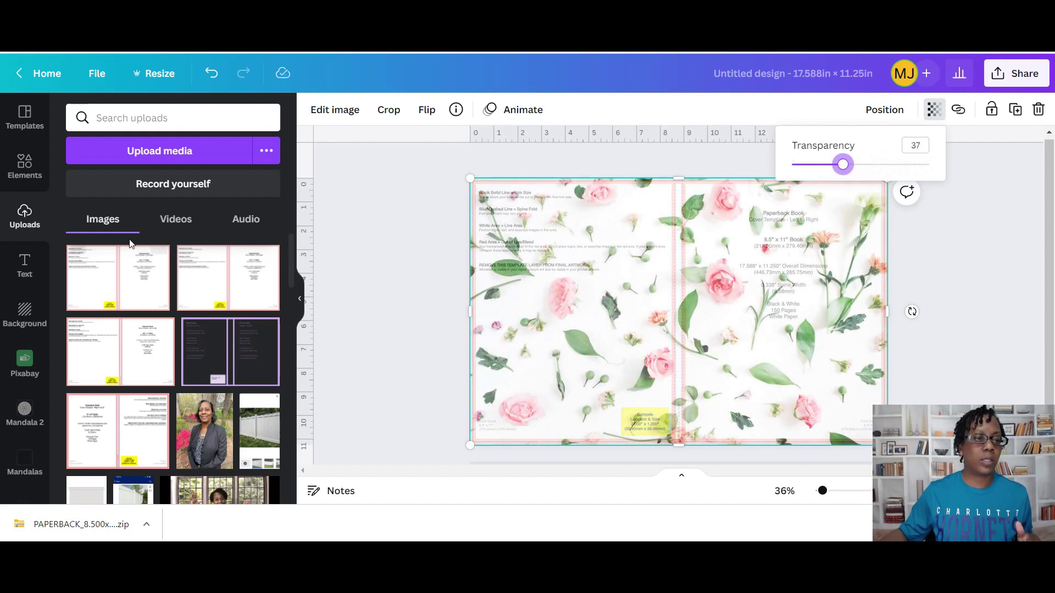
- Add a square shape and reshape it into a full-height vertical strip about 1 in wide over the spine
click(28, 175)
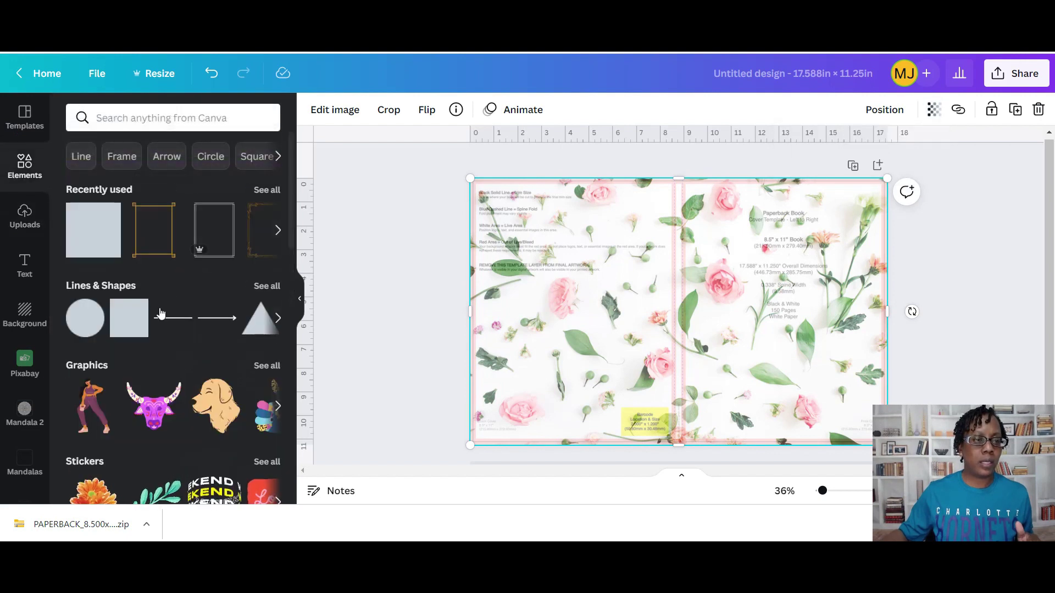
click(128, 335)
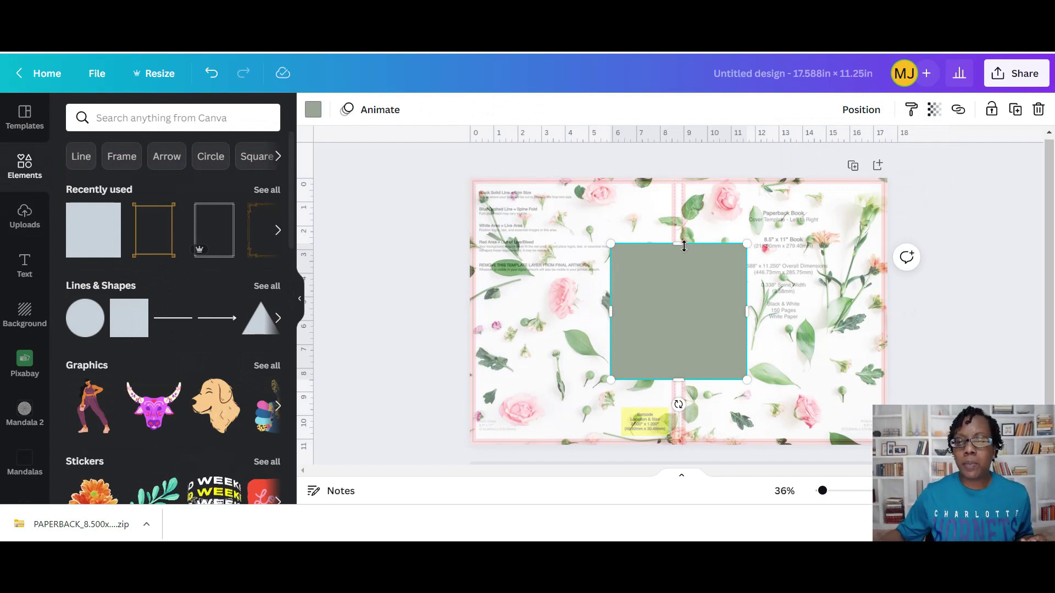
drag(679, 244, 681, 178)
drag(679, 378, 691, 445)
drag(750, 325, 676, 326)
drag(610, 316, 682, 344)
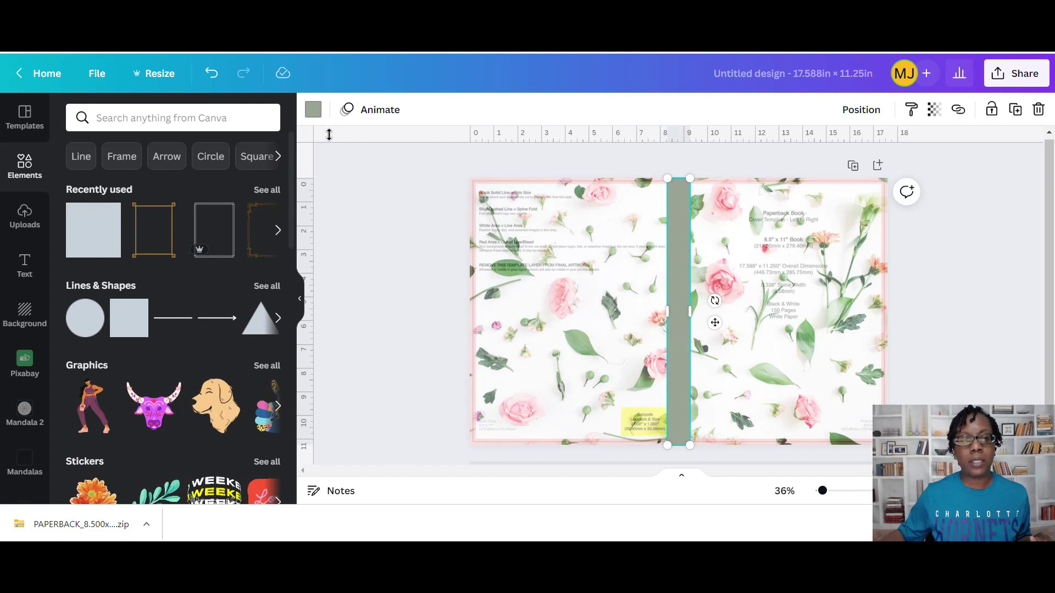
- Recolor the spine strip with the light sage green from the floral photo's colors
click(314, 110)
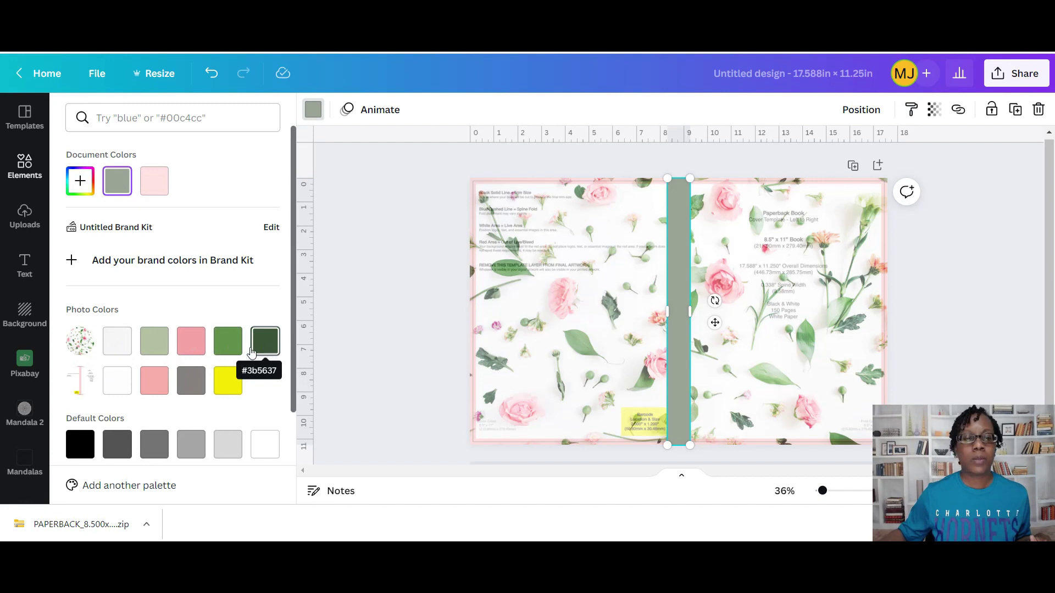
click(226, 351)
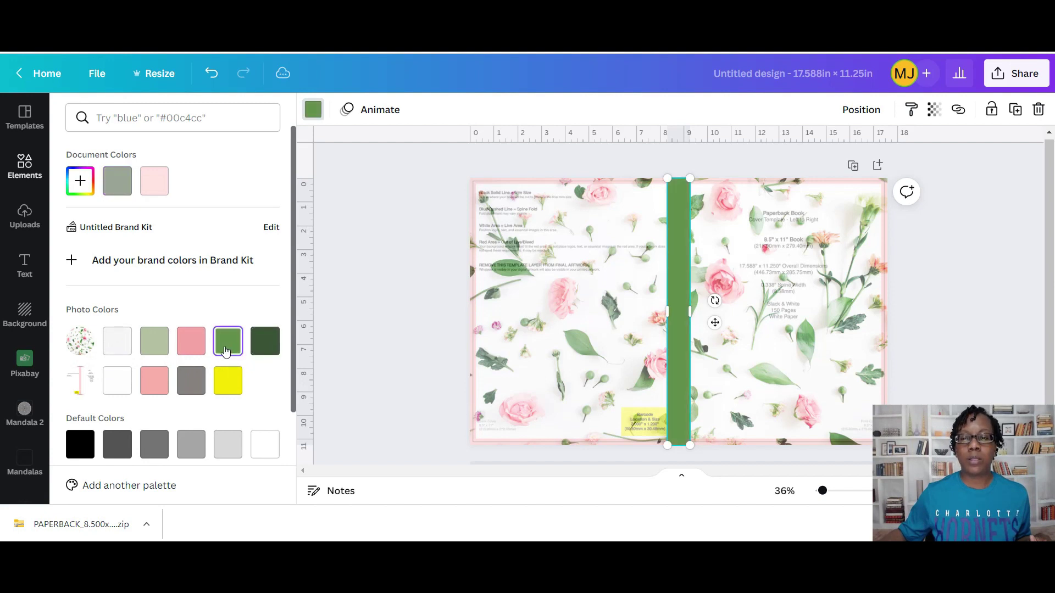
click(158, 350)
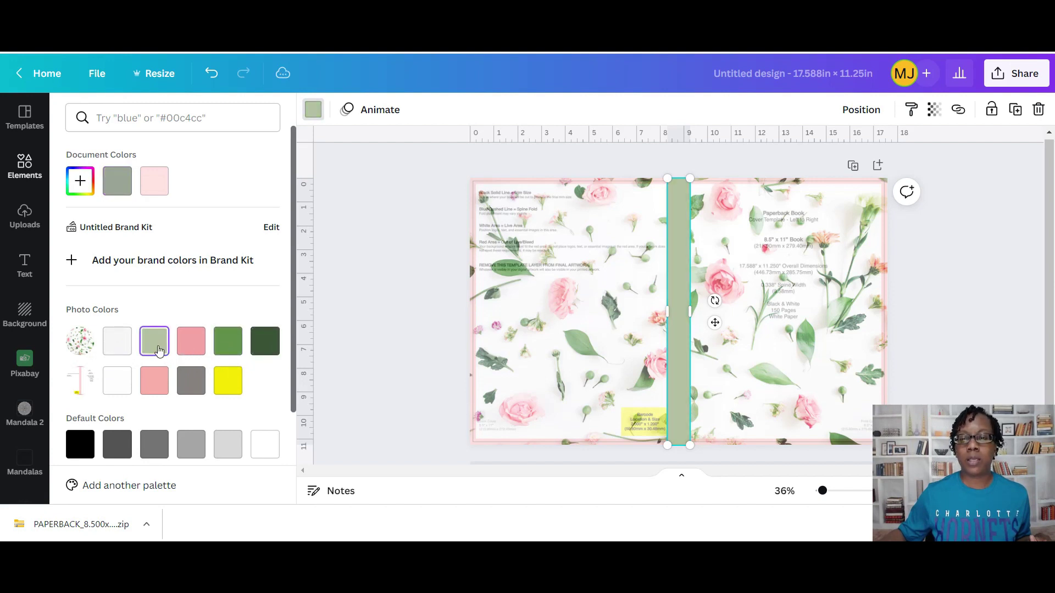
click(692, 385)
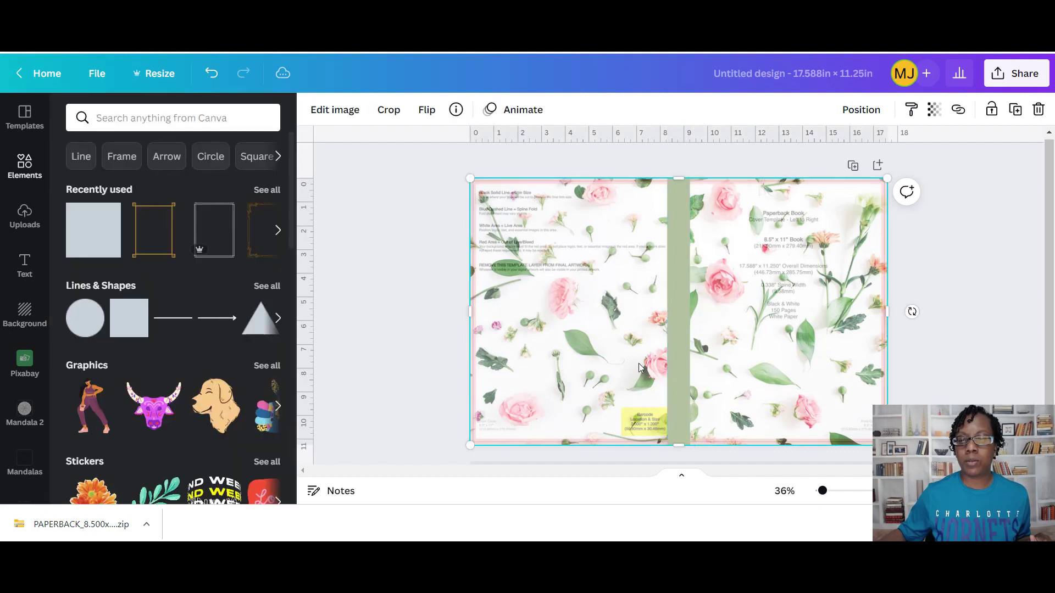
- Narrow the green spine strip to about 0.8 in and center it over the template's spine area
click(684, 334)
drag(689, 313, 686, 313)
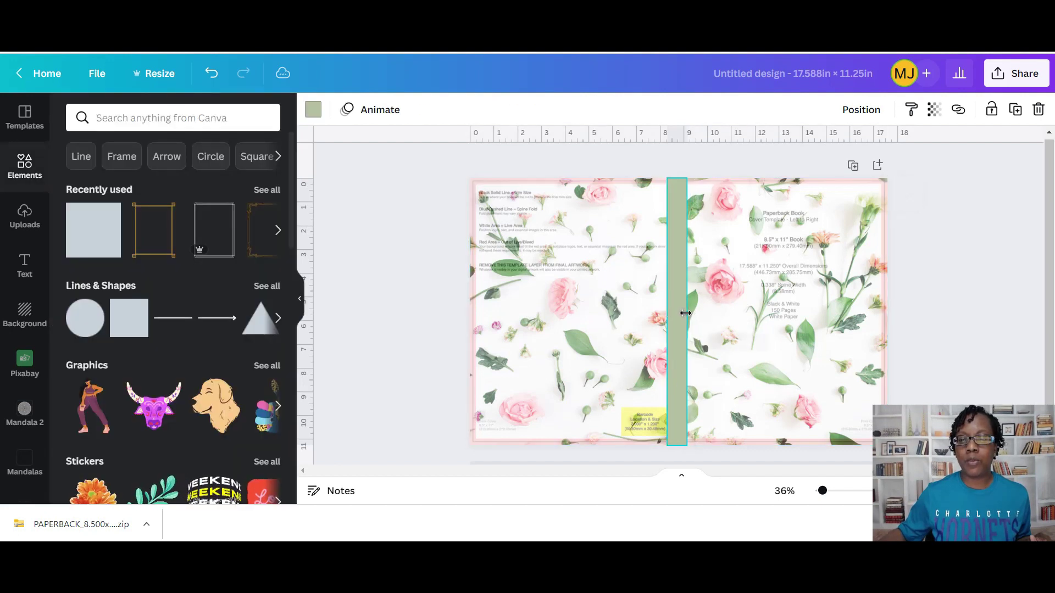
drag(675, 388, 676, 387)
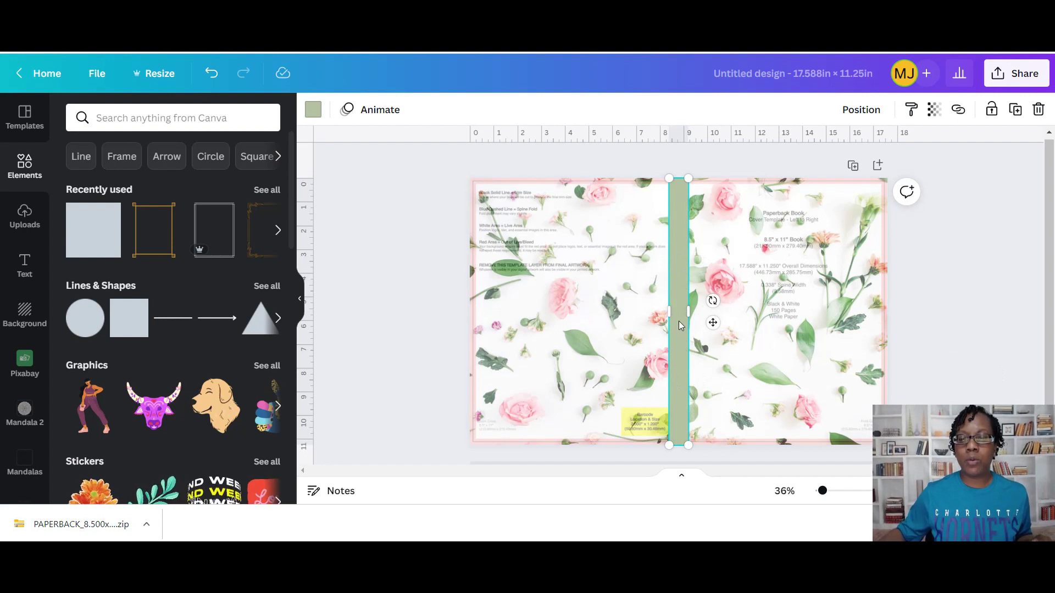
mouse_move(680, 325)
mouse_down()
mouse_move(706, 323)
mouse_move(680, 331)
mouse_up()
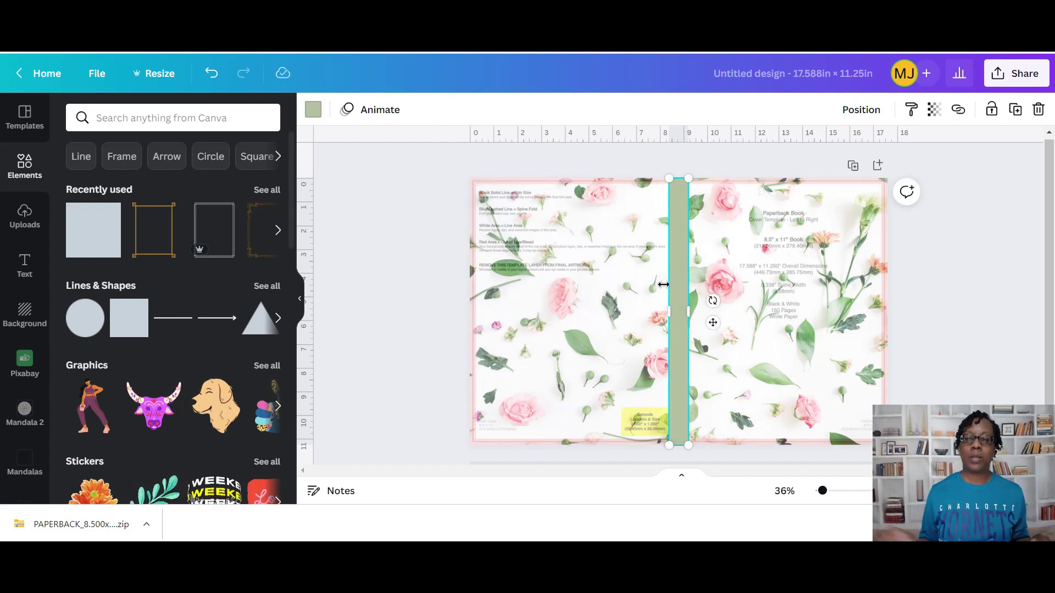
- Delete the semi-transparent cover template from the page, keeping the floral background and spine strip
click(536, 246)
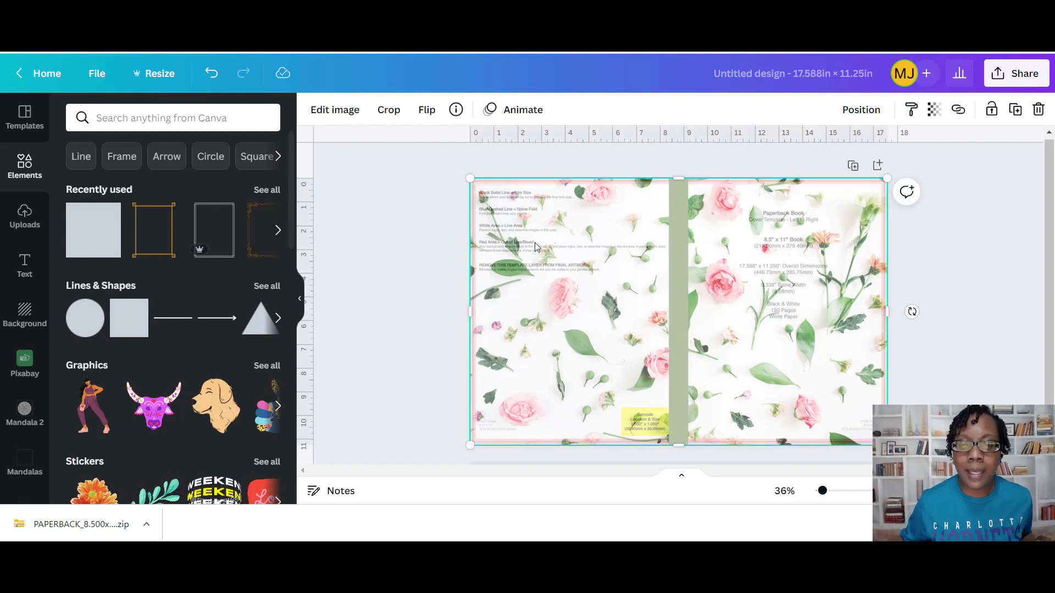
drag(536, 224, 560, 243)
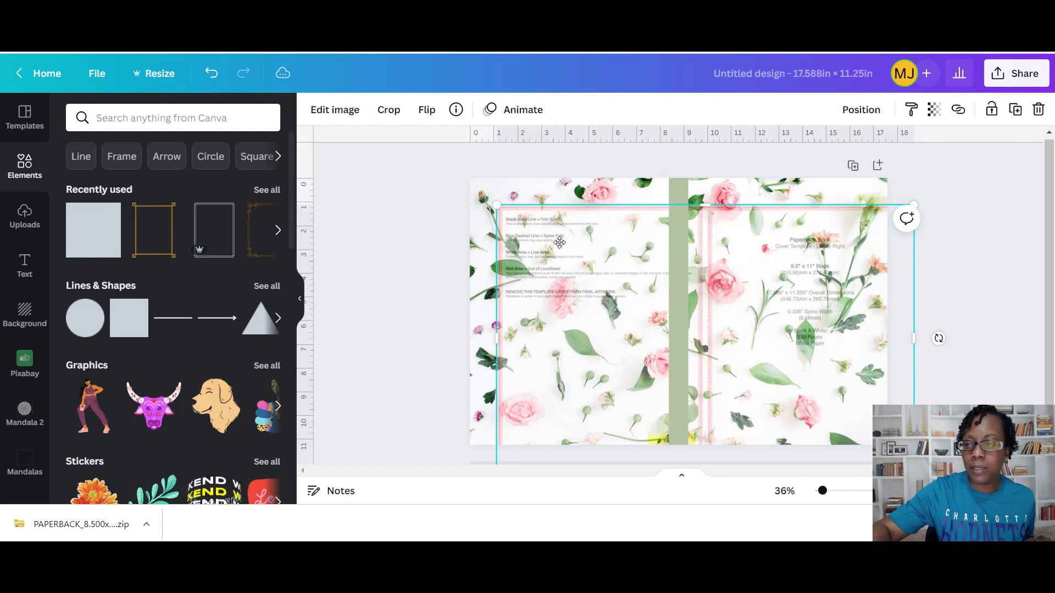
key(Delete)
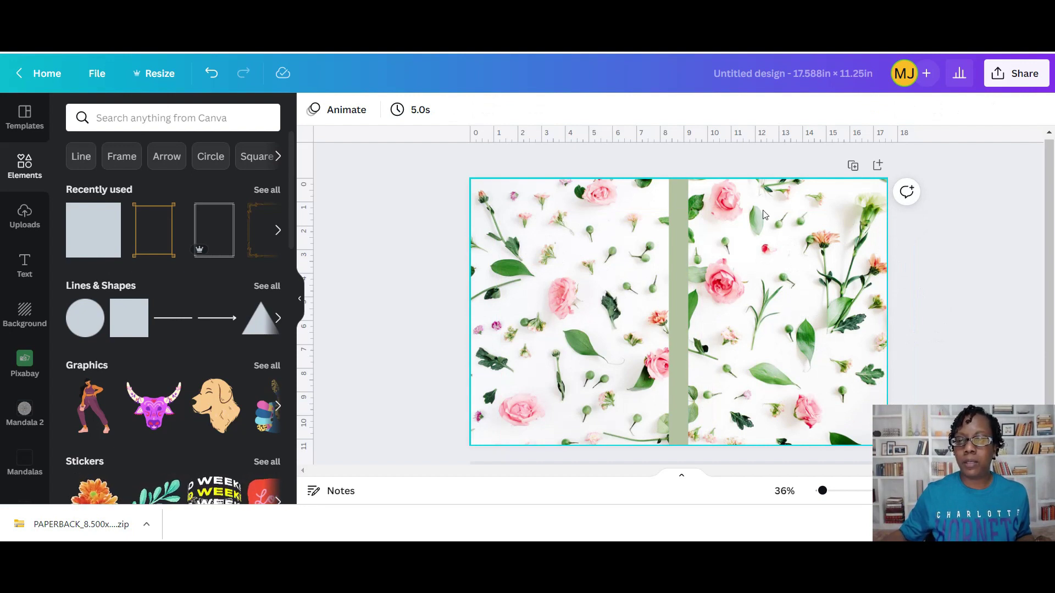
- Add the recently used gold double-line frame to the front cover, enlarge it to about 7 × 9 in, and center it there
scroll(107, 330, down, 3)
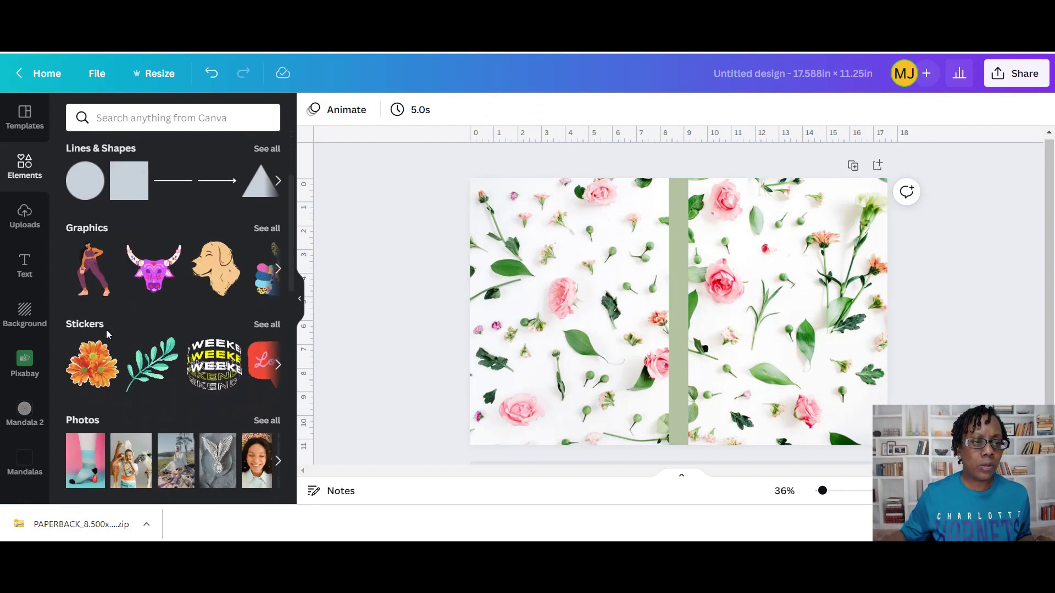
scroll(107, 330, up, 3)
drag(150, 236, 671, 312)
drag(678, 265, 768, 200)
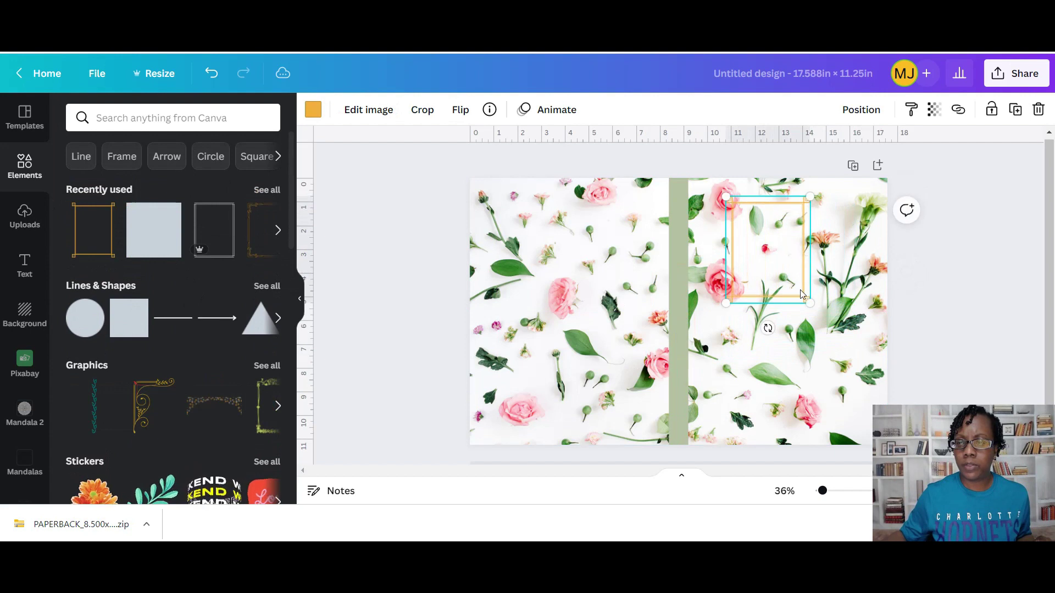
drag(810, 304, 901, 418)
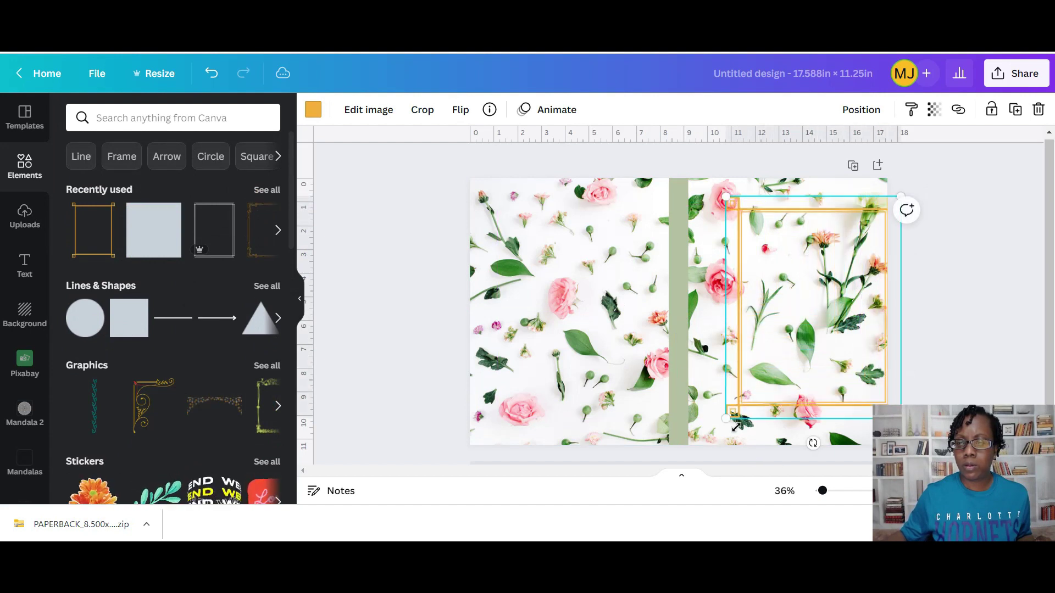
drag(809, 332, 788, 323)
drag(887, 418, 864, 400)
drag(781, 323, 783, 342)
click(972, 357)
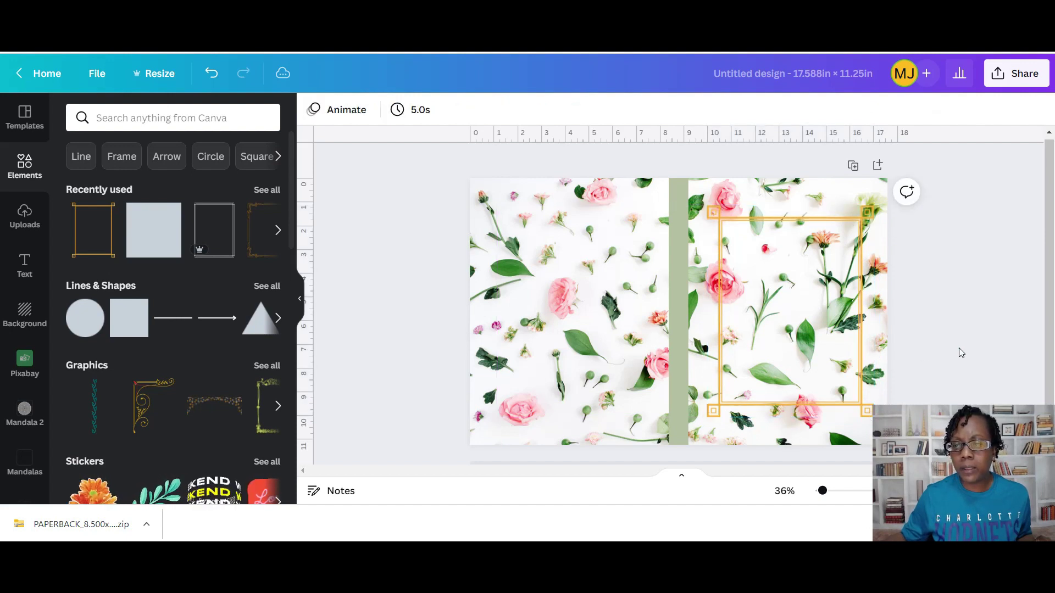
- Recolor the front cover frame with the medium green from the floral photo's colors
double_click(722, 223)
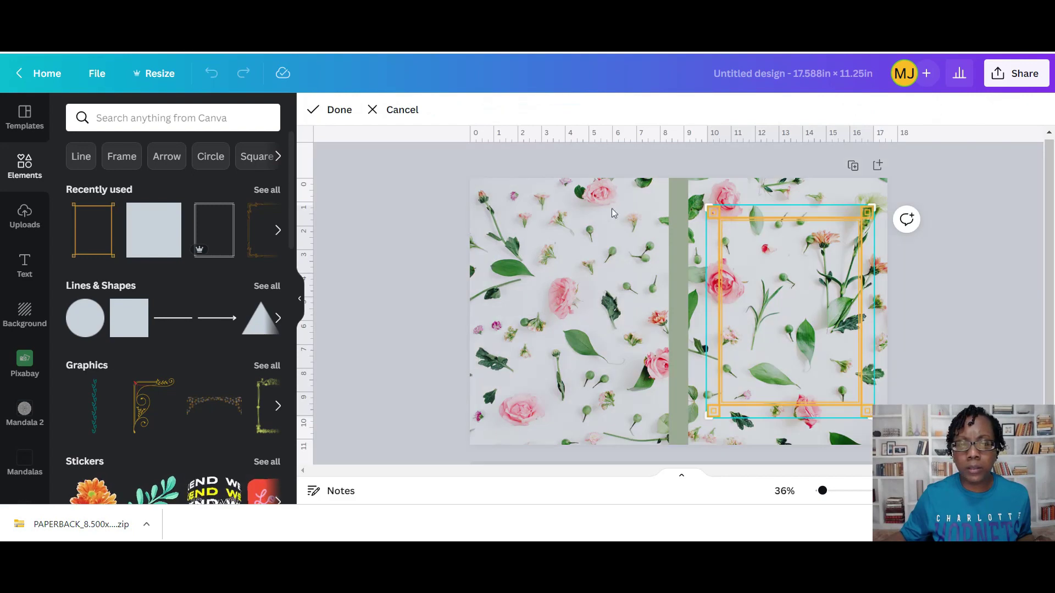
click(970, 305)
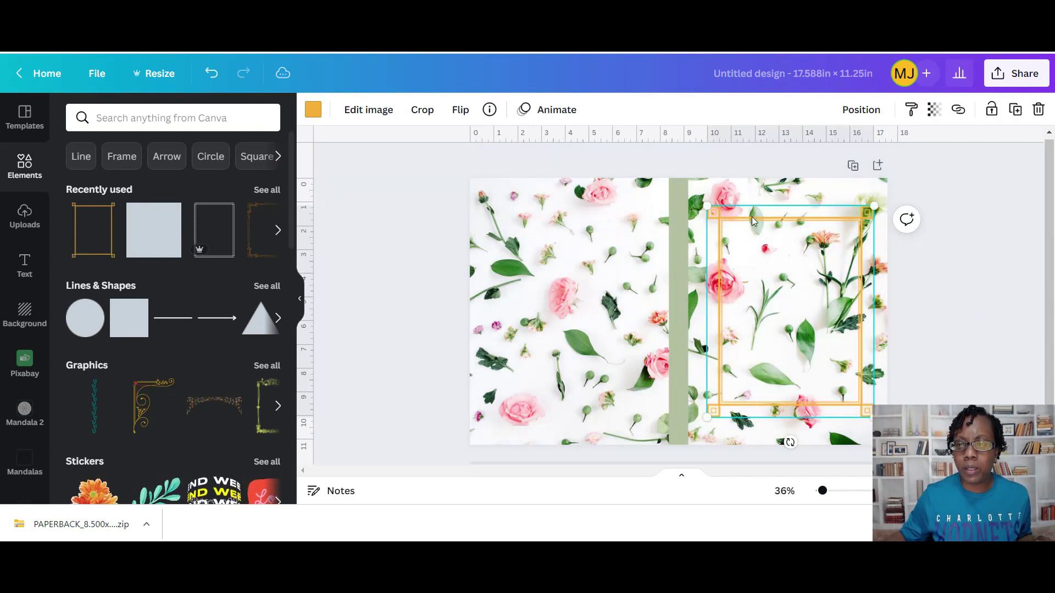
click(313, 110)
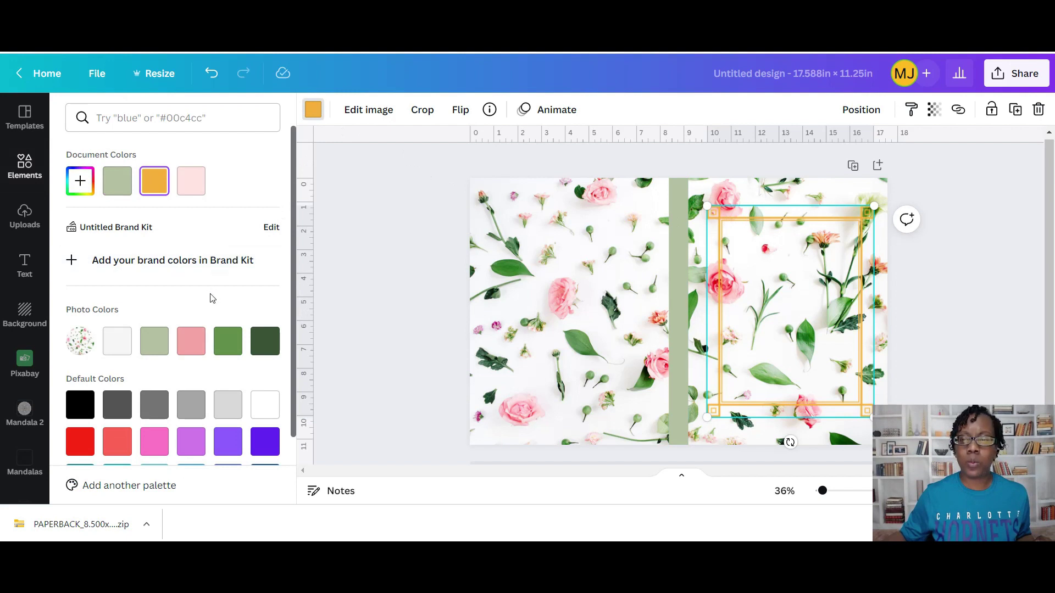
click(233, 349)
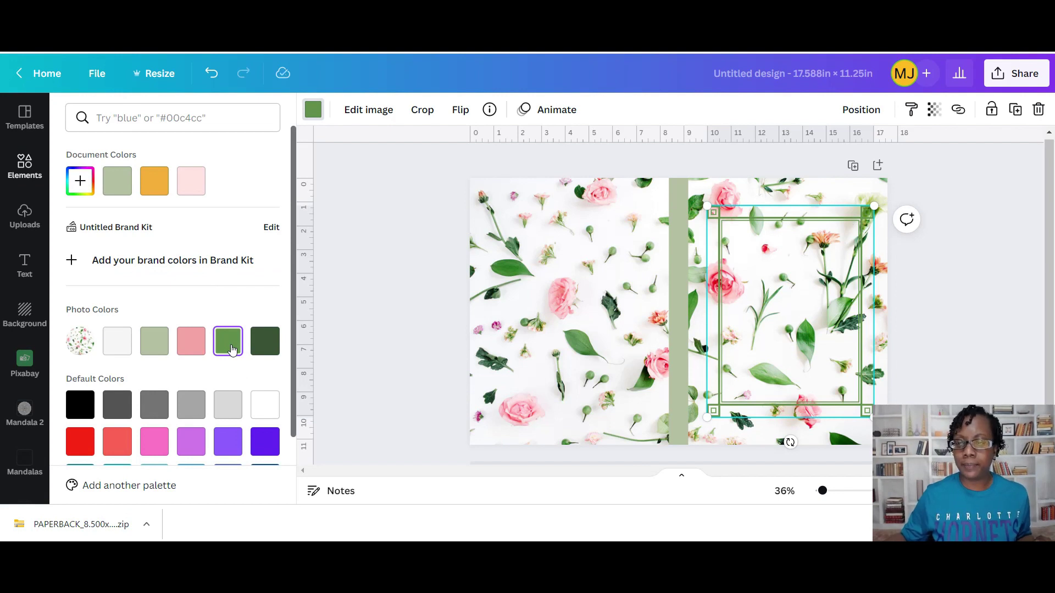
key(Escape)
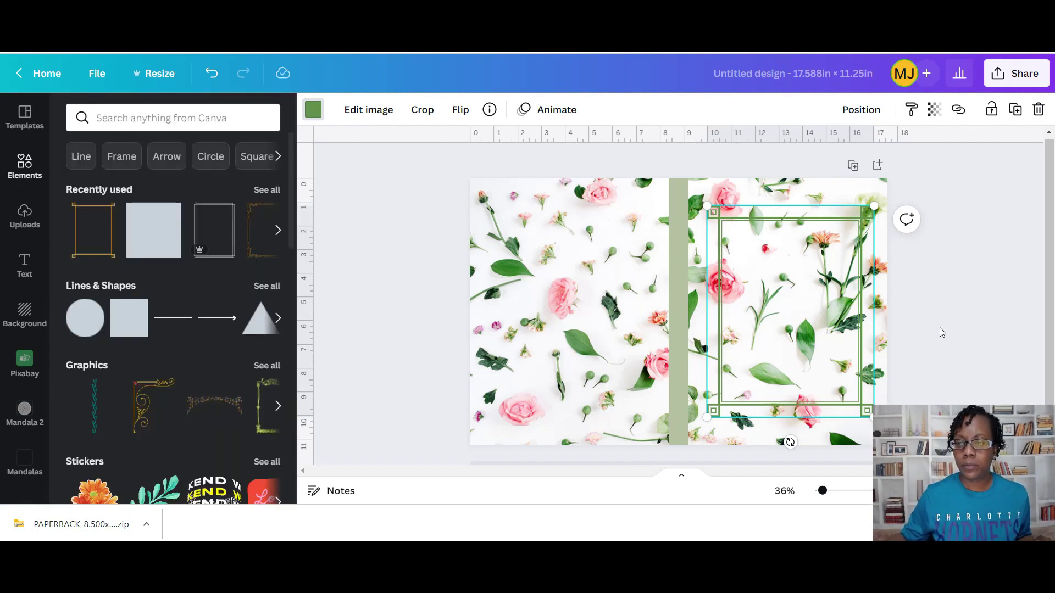
- Add a square inside the front cover frame's upper part and resize it to about 5 × 4.6 in, centered horizontally
click(154, 247)
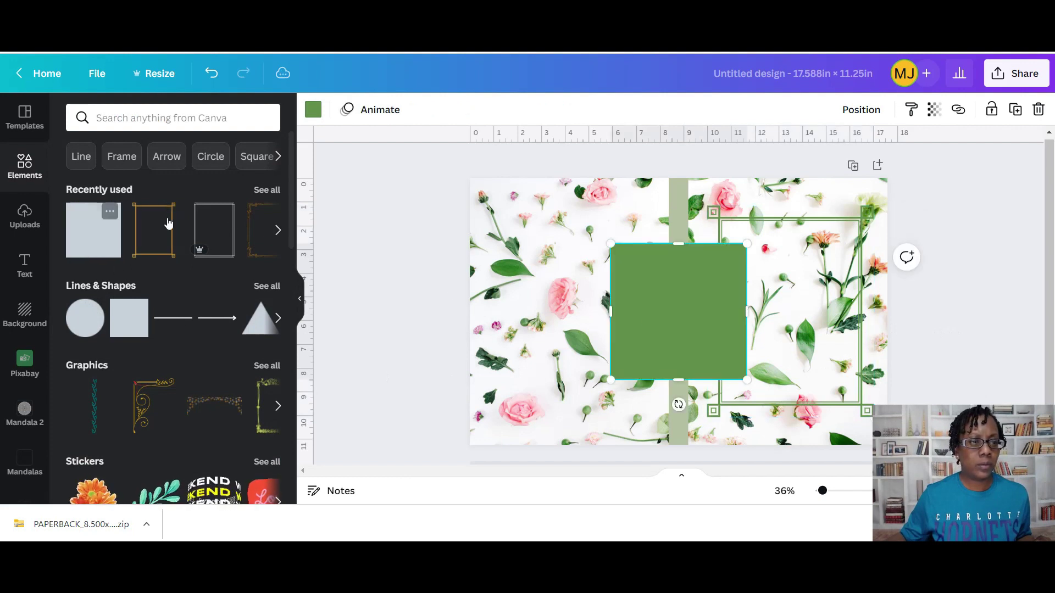
click(270, 191)
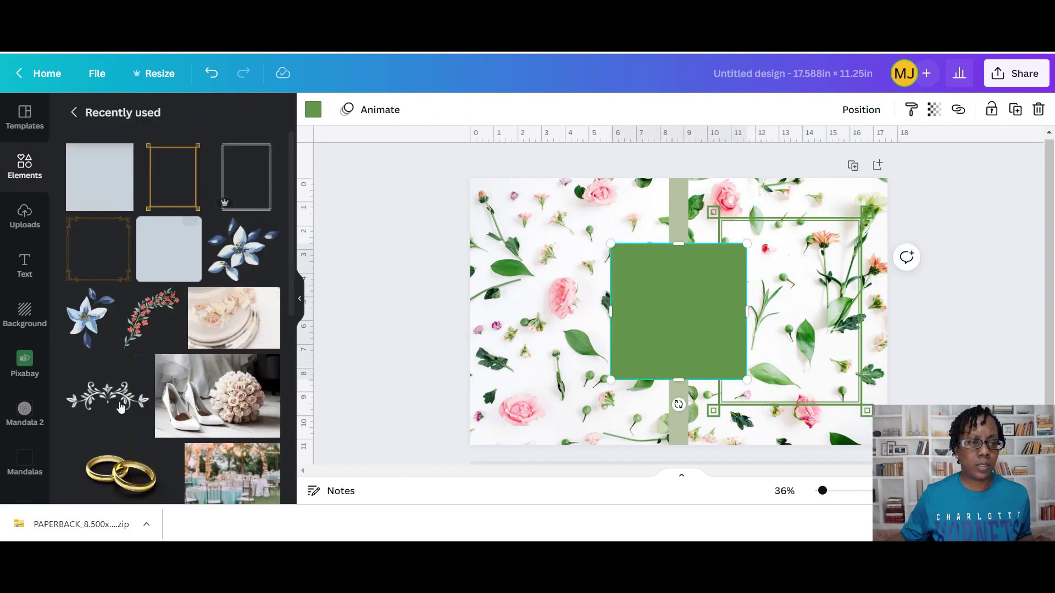
click(74, 115)
drag(664, 319, 783, 308)
drag(717, 369, 741, 351)
drag(855, 354, 852, 345)
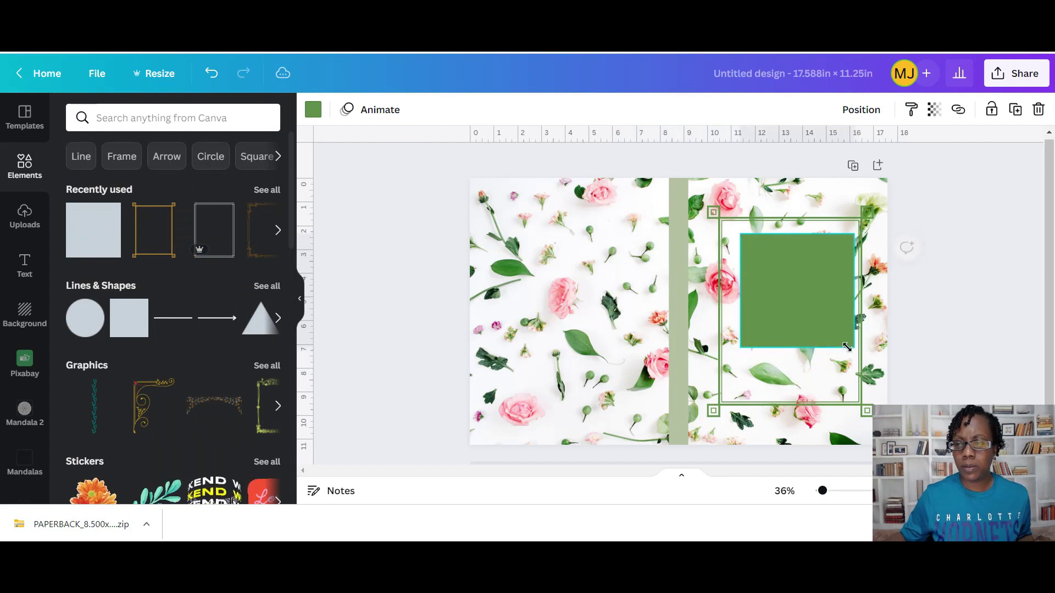
drag(744, 288, 732, 288)
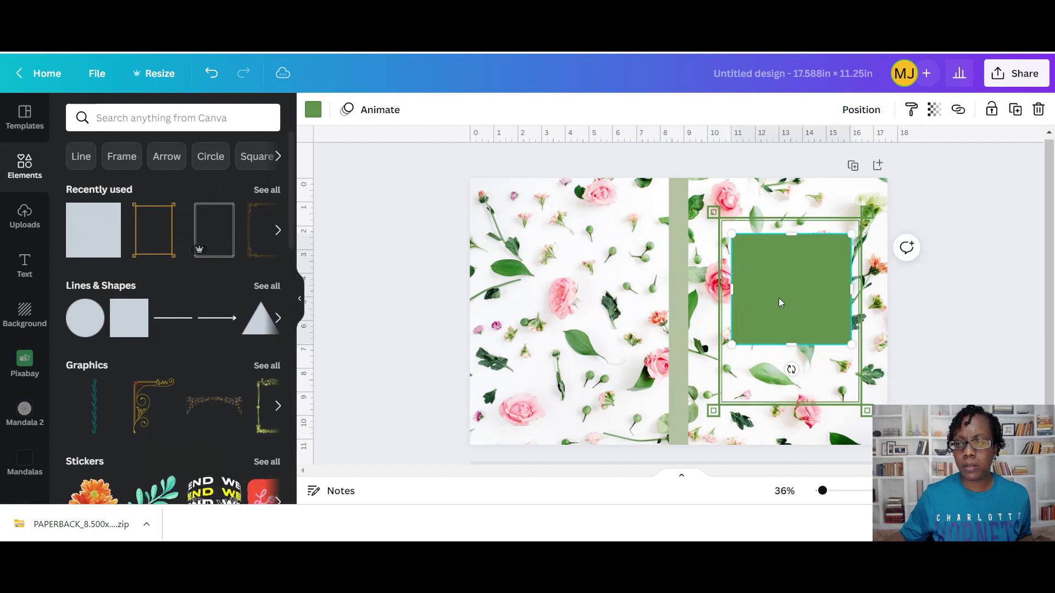
drag(795, 298, 792, 298)
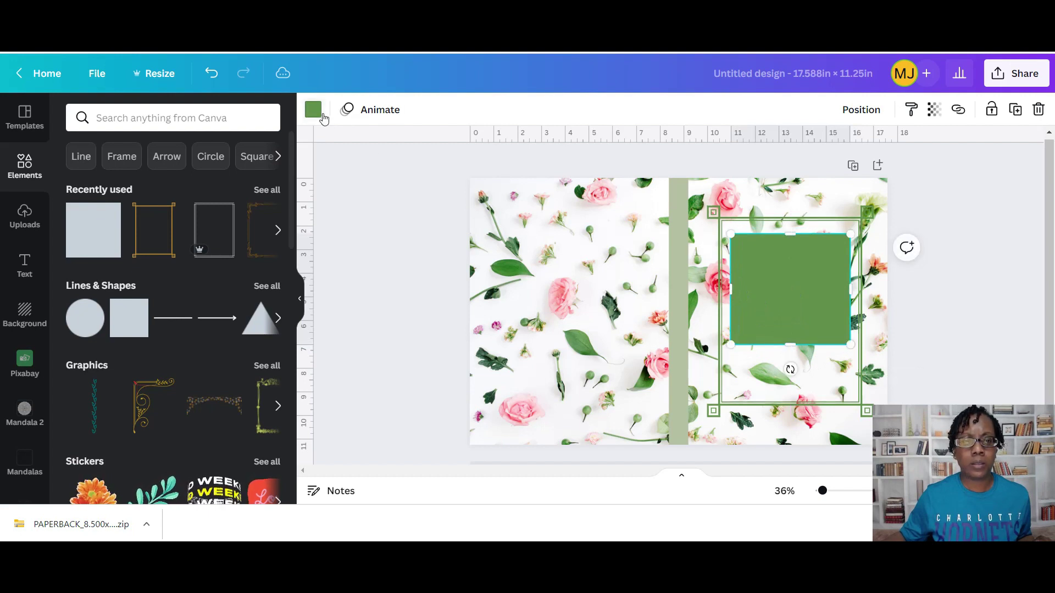
- Recolor the rectangle inside the front cover frame with the default light gray
click(313, 110)
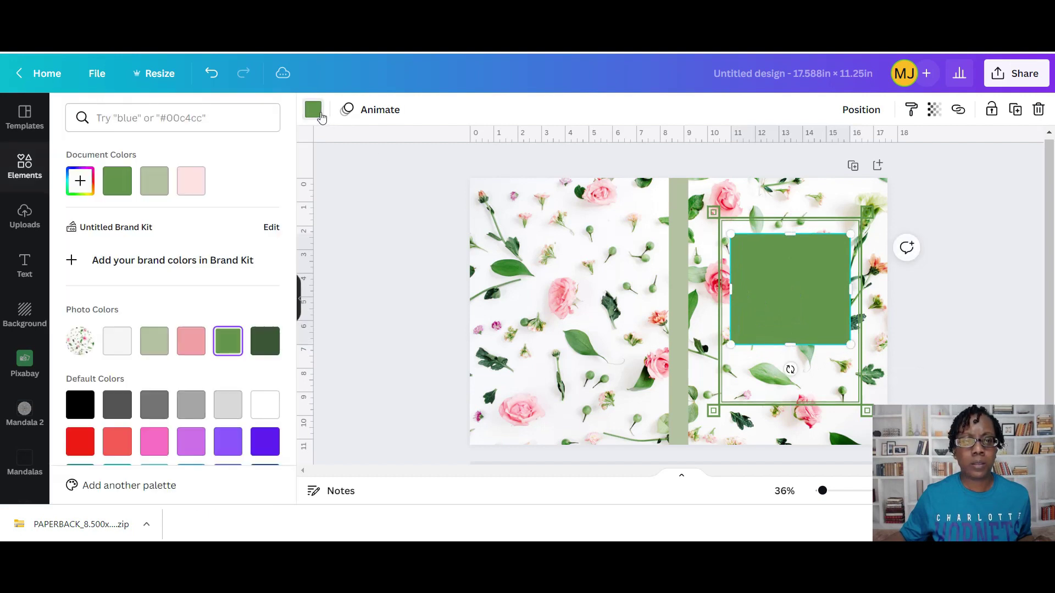
click(195, 410)
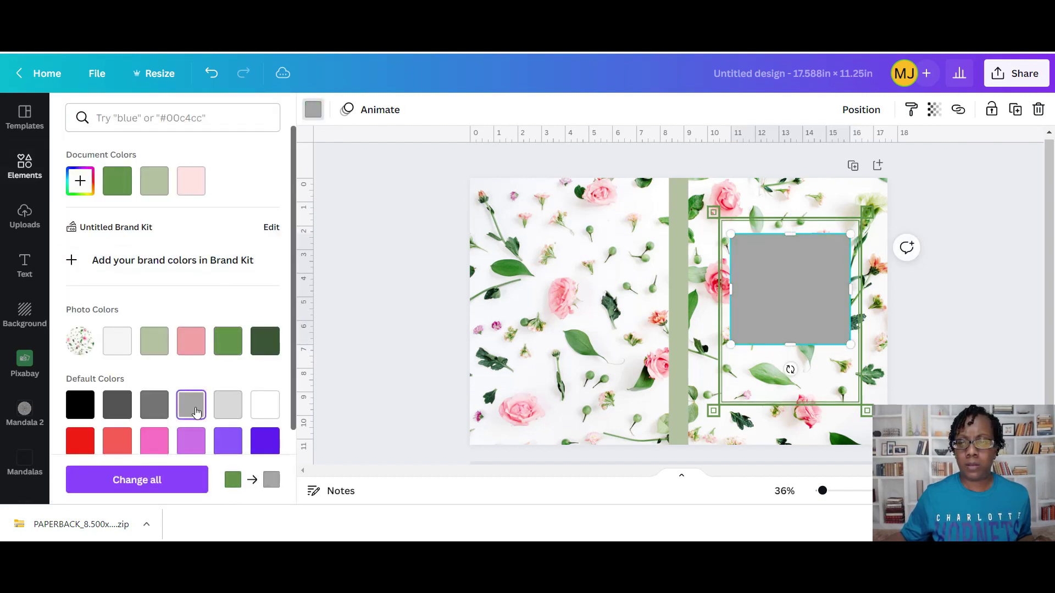
click(227, 407)
click(791, 307)
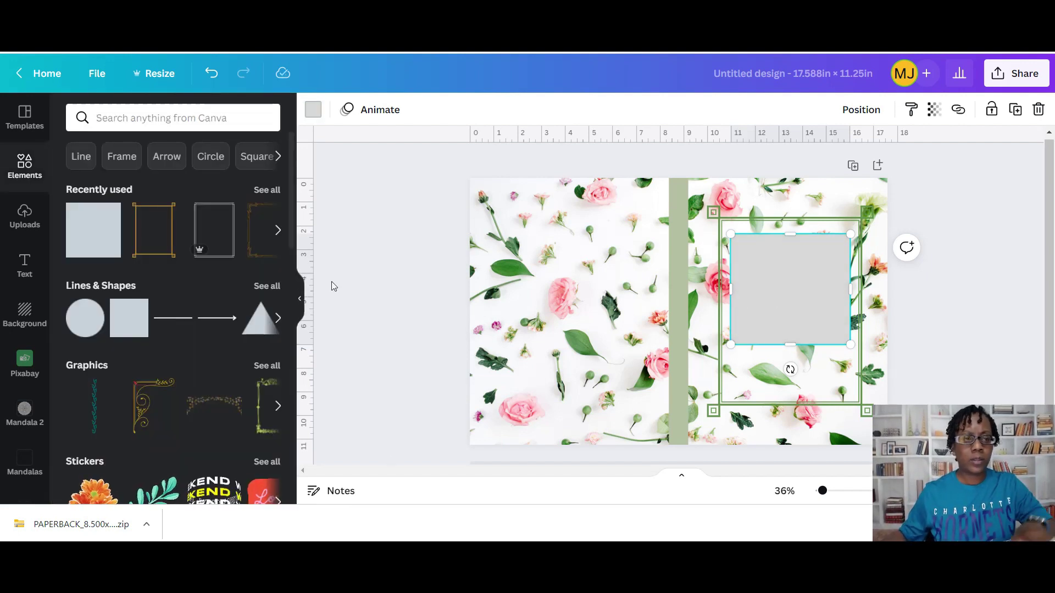
- Add a heading text box to the cover and set its font size to 50
click(23, 279)
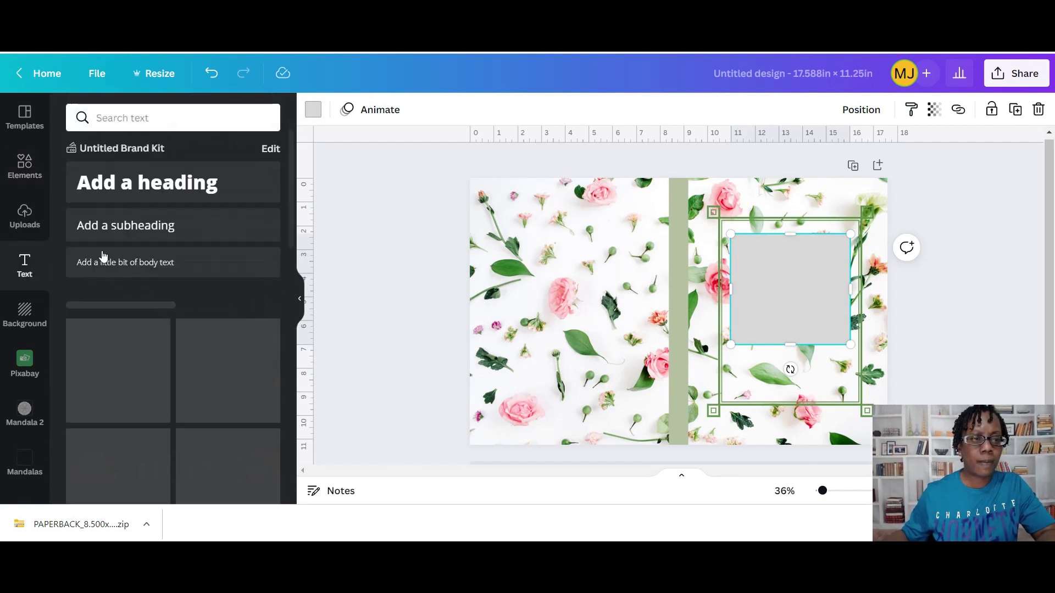
click(177, 185)
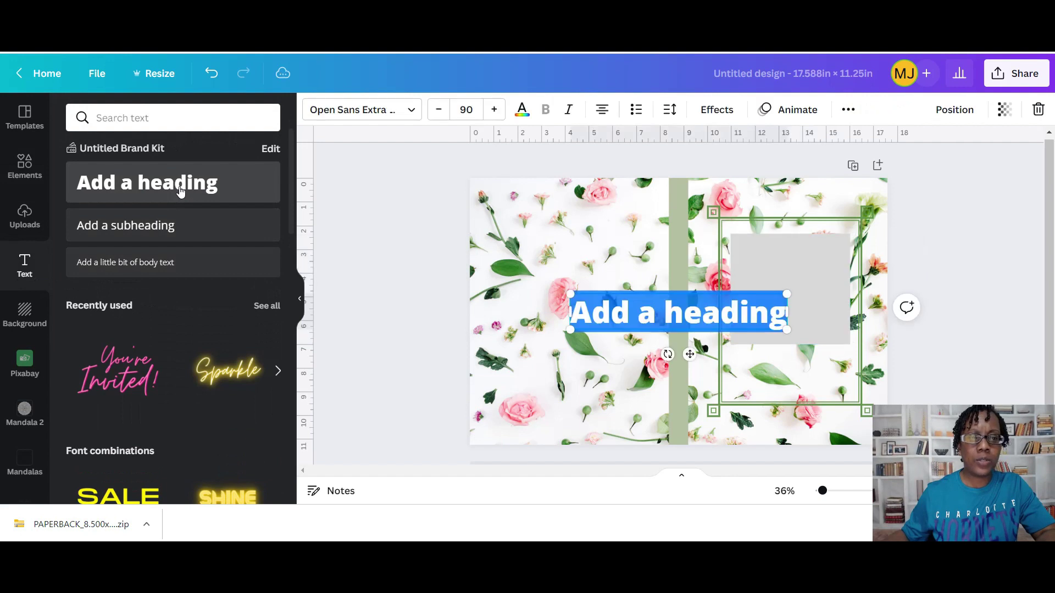
click(468, 111)
click(470, 112)
text(50)
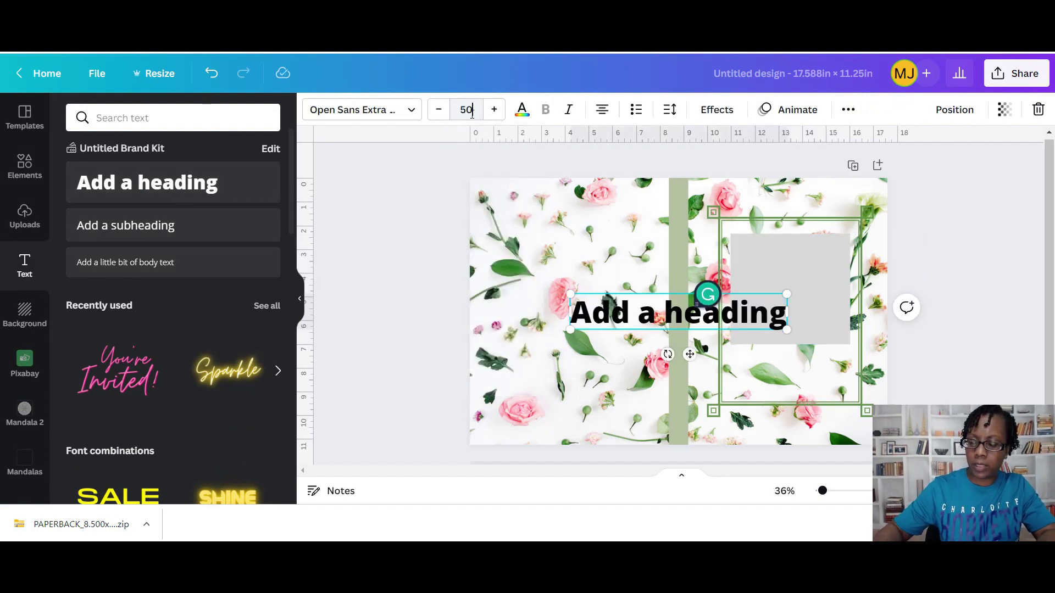
key(Return)
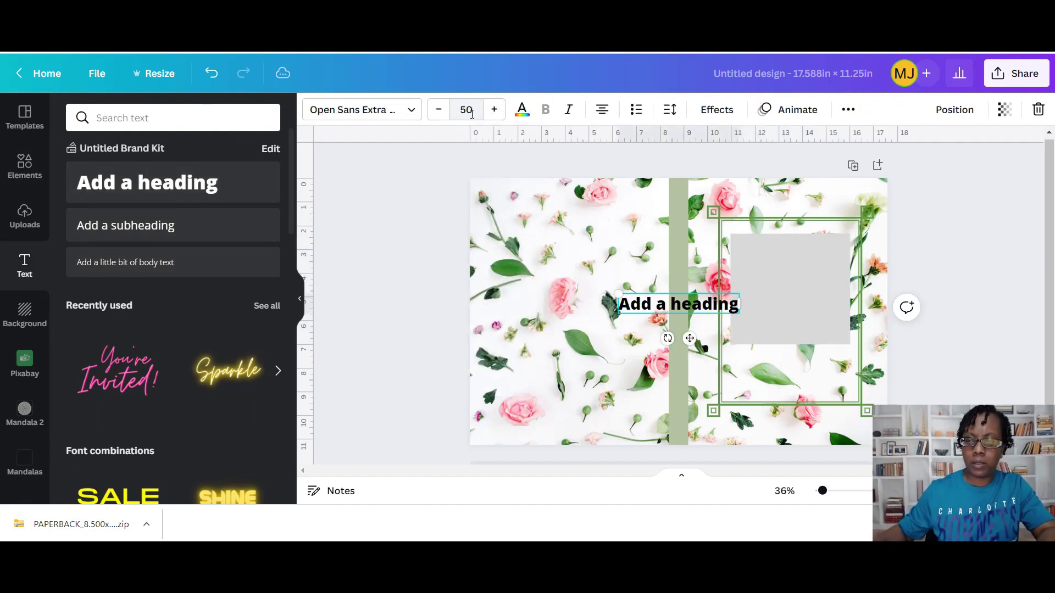
- Replace the heading's placeholder text with "Daily Gratitude Journal"
triple_click(670, 312)
text(Da)
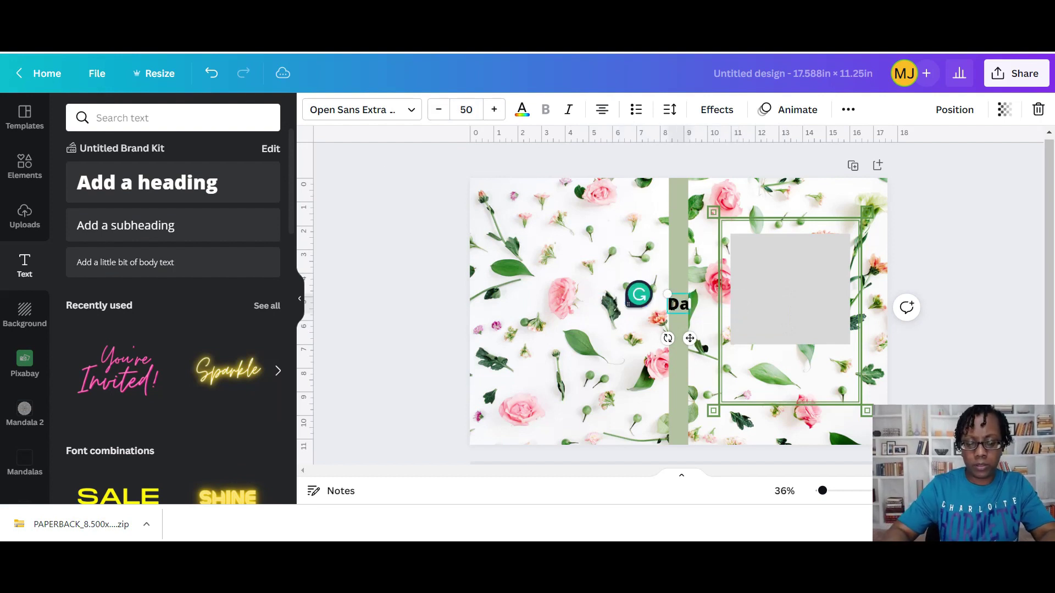
text(ily)
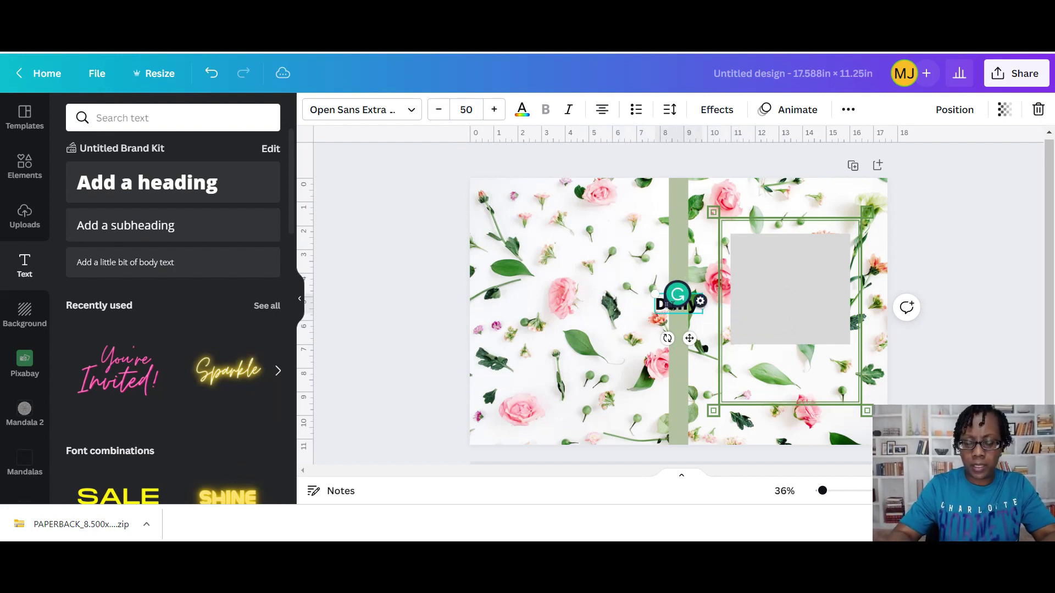
text( Gratitude)
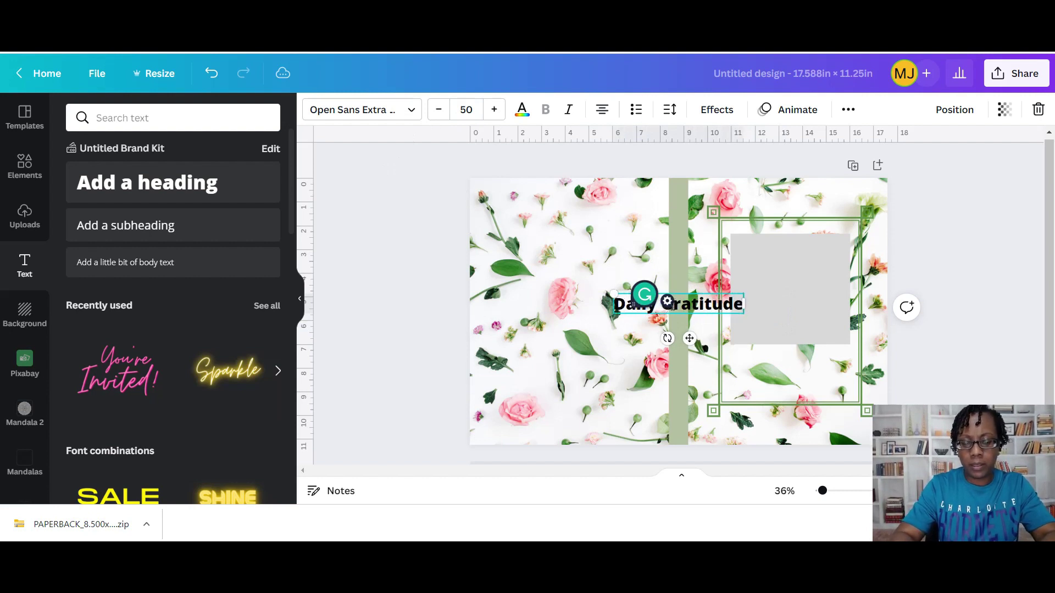
text( J)
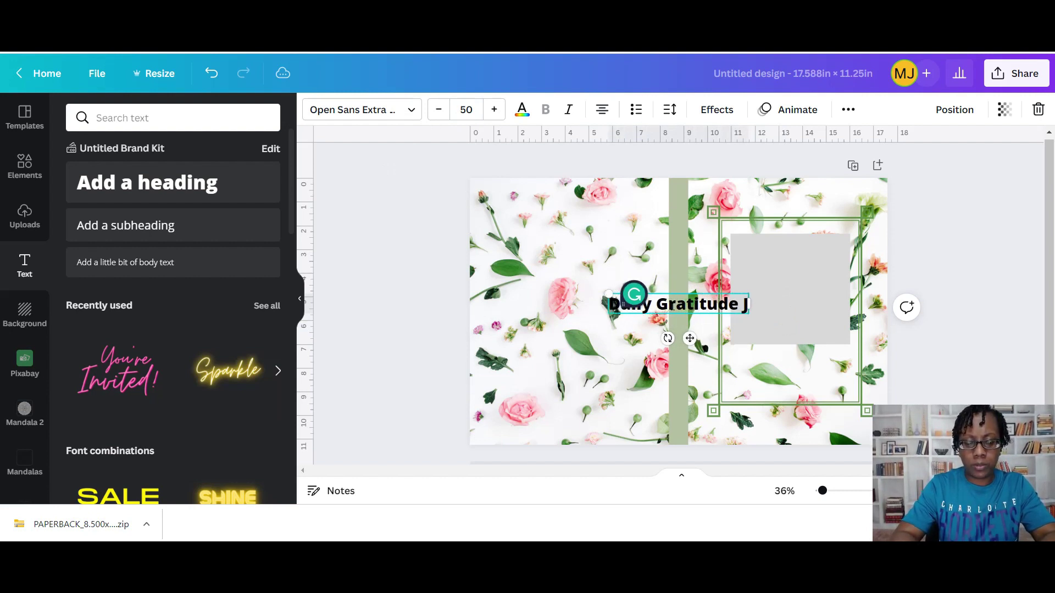
text(ournal)
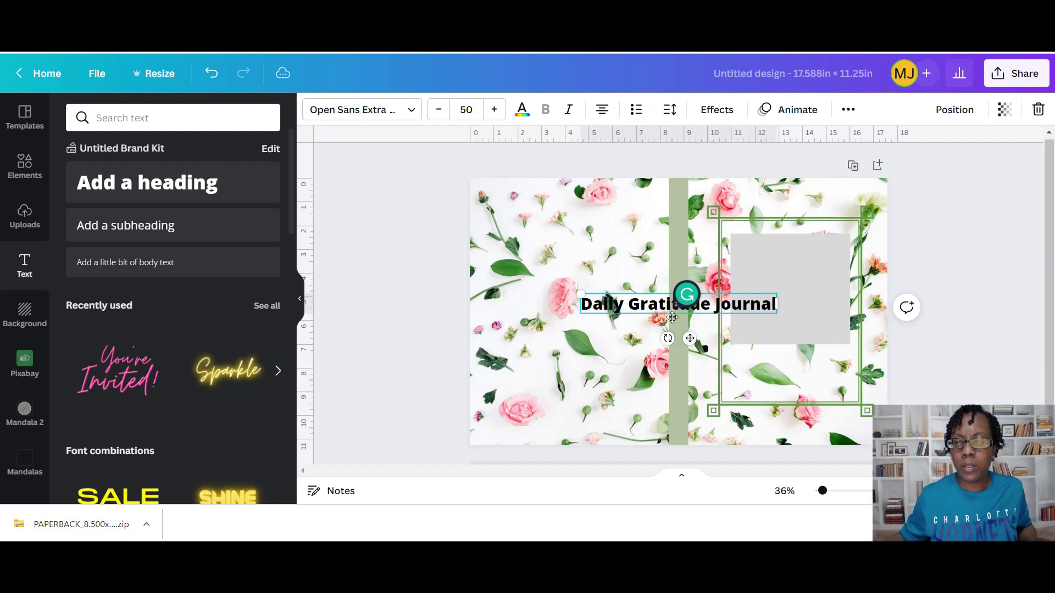
- Move the title onto the gray rectangle on the front cover and change its font to The Piraglen
drag(684, 317, 833, 284)
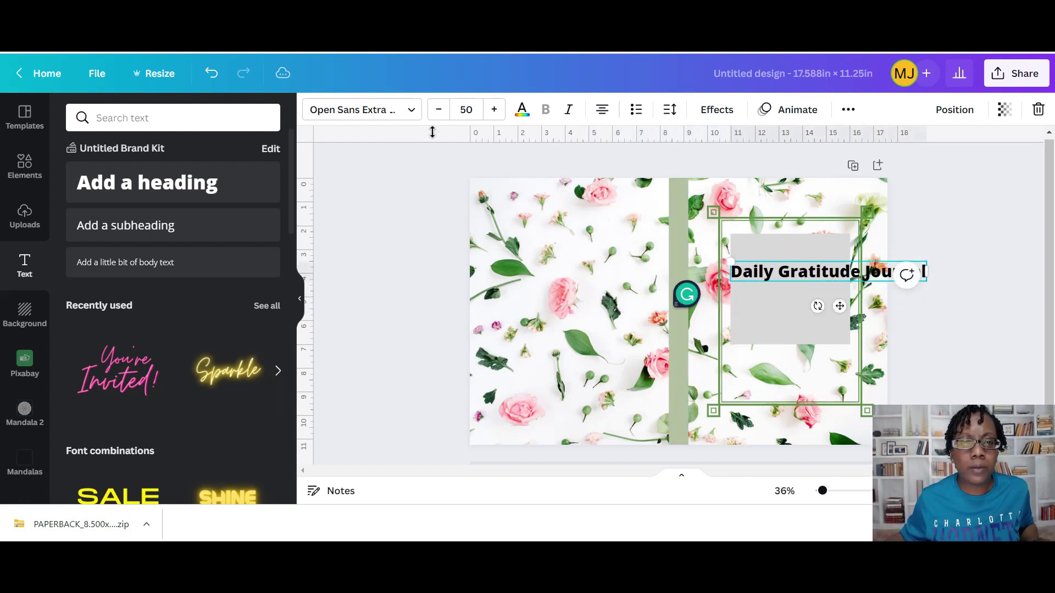
click(412, 110)
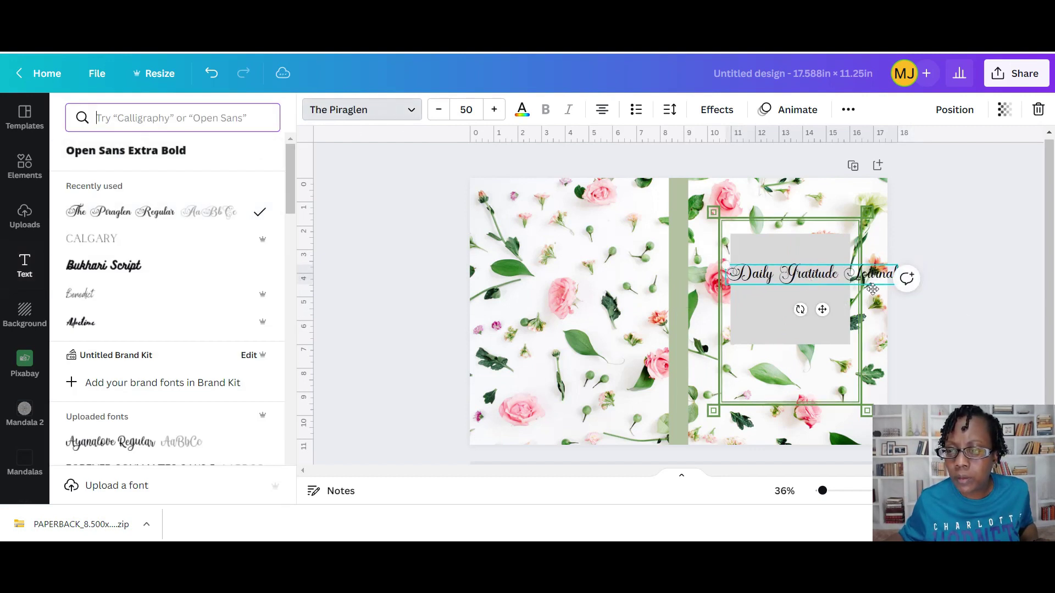
- Break the title into three lines, one word per line, and center it on the gray rectangle
double_click(860, 274)
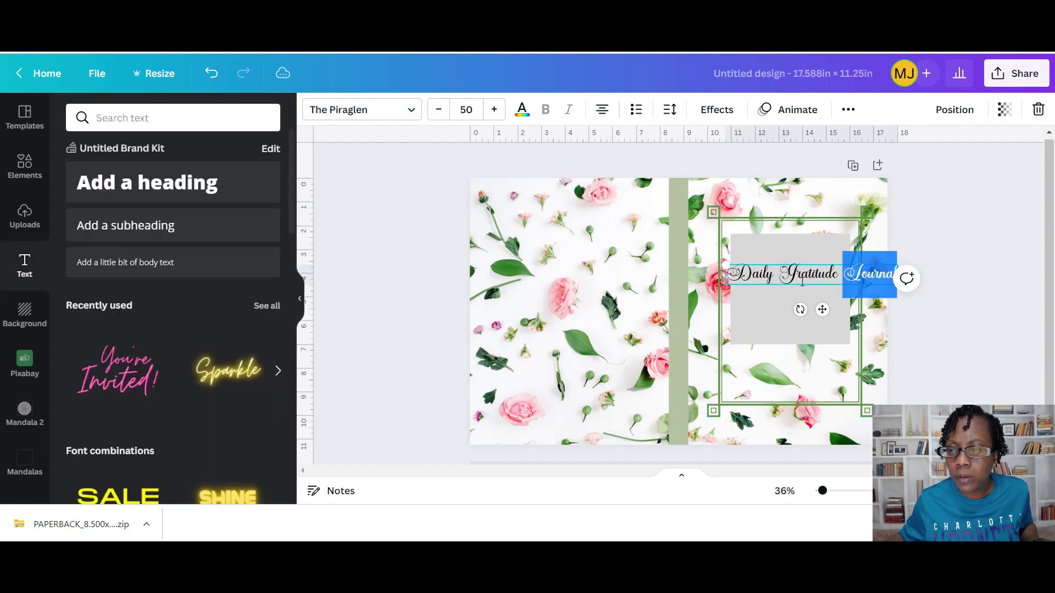
click(788, 274)
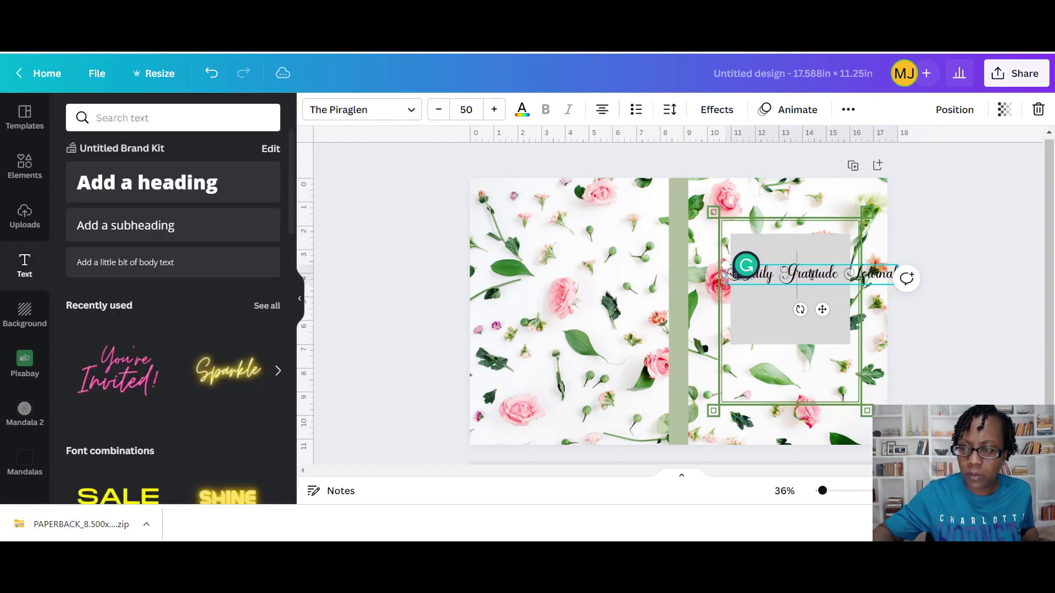
key(Return)
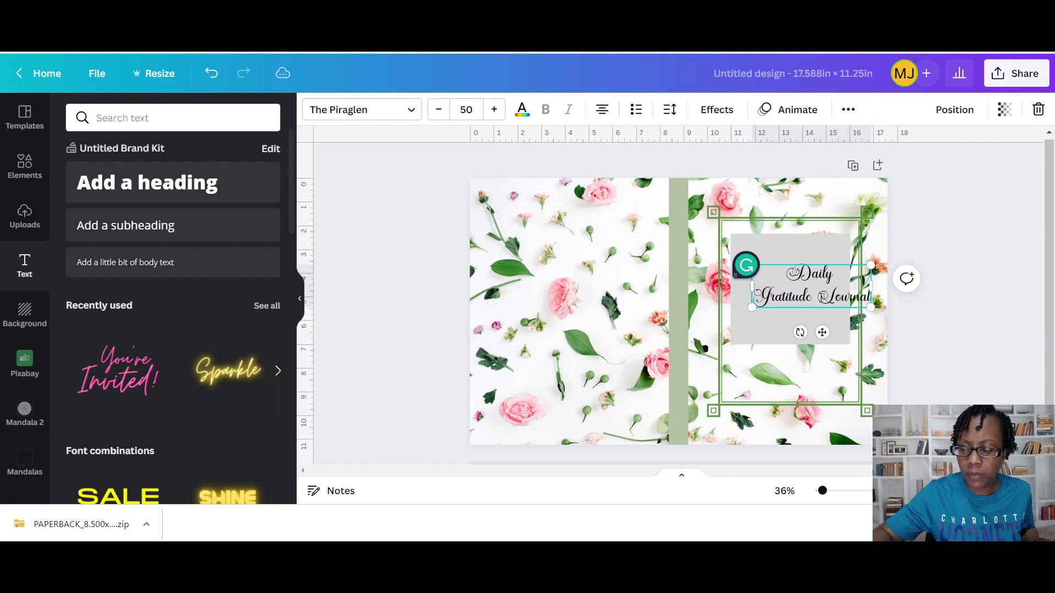
key(Return)
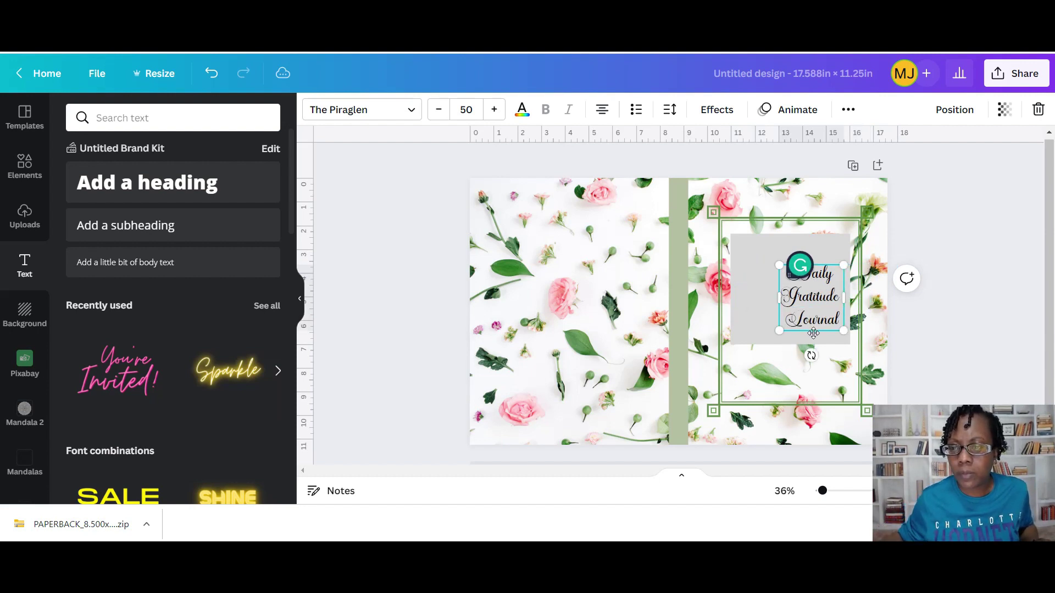
drag(813, 333, 792, 325)
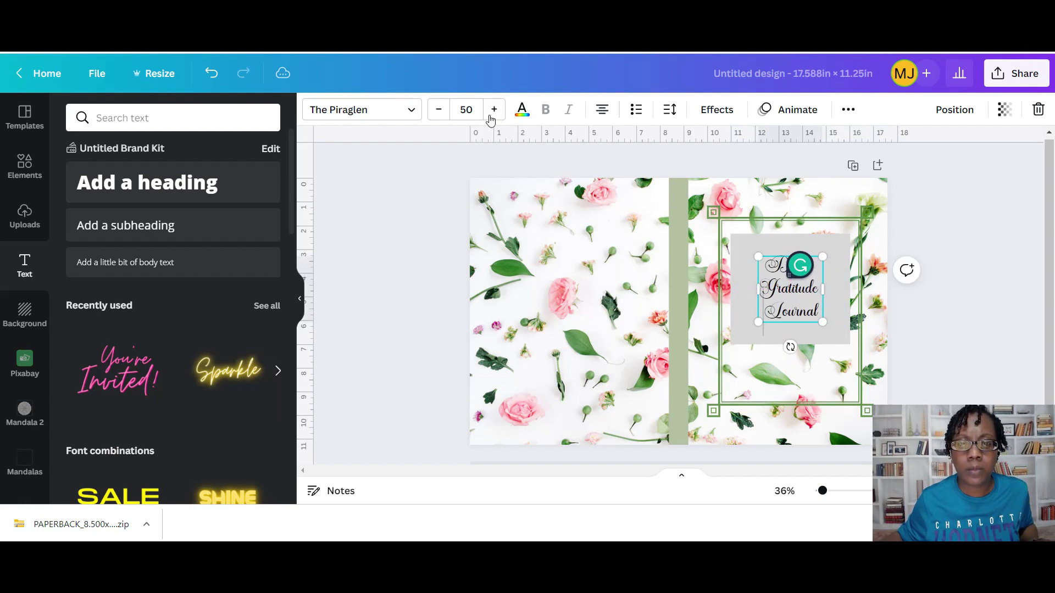
- Try font size 65 and a larger size of 75 on the title's last line, "Journal"
click(466, 110)
text(65)
key(Return)
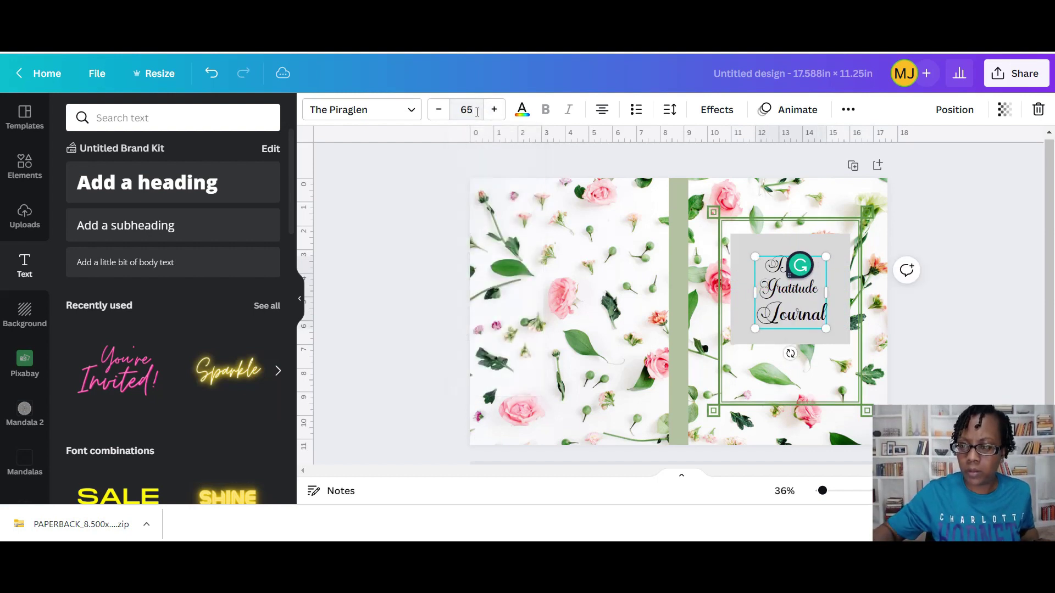
click(462, 109)
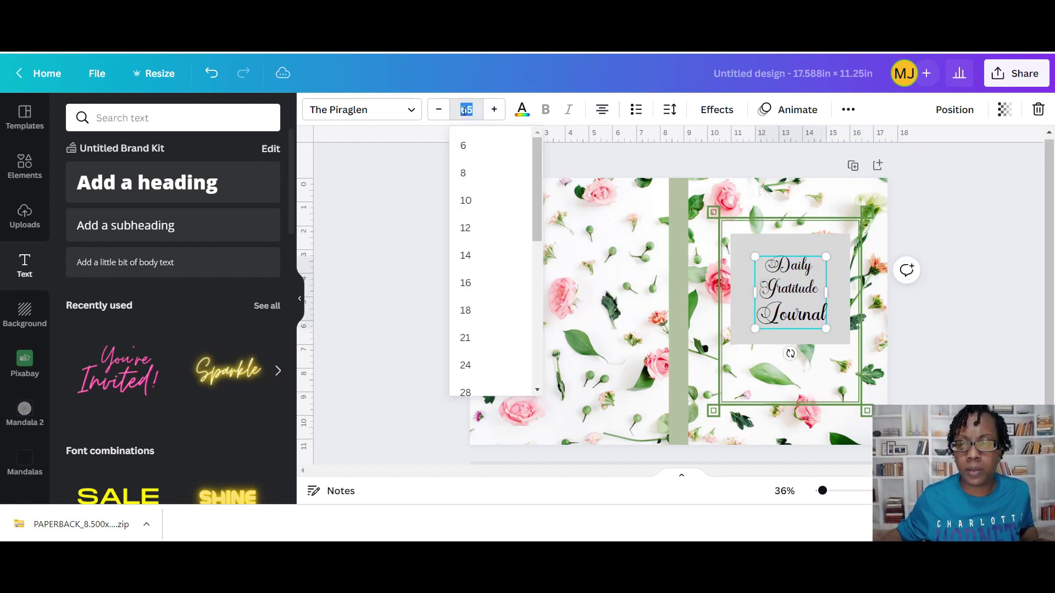
click(468, 111)
text(75)
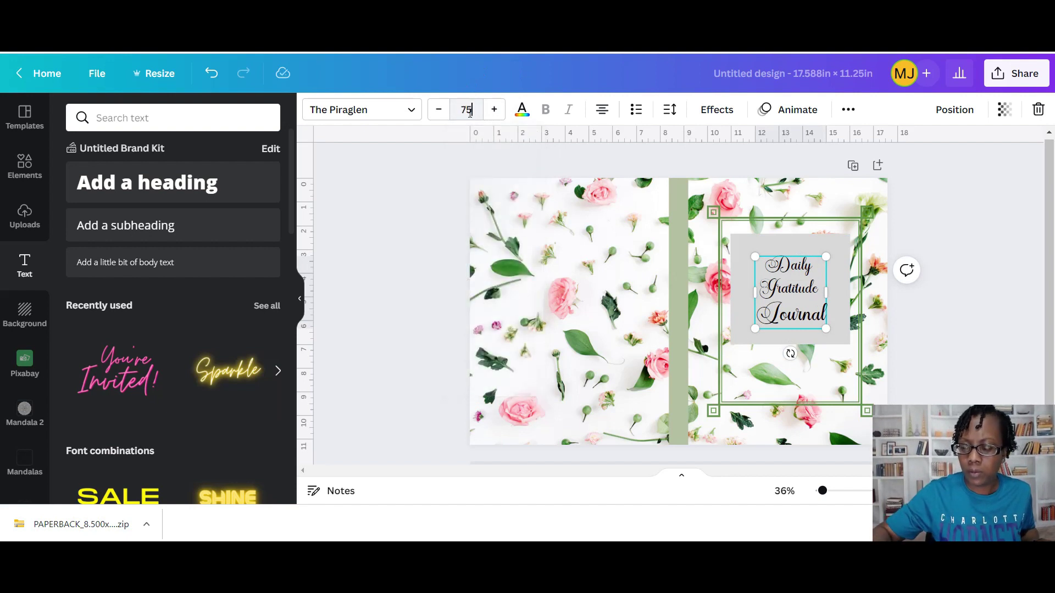
key(Return)
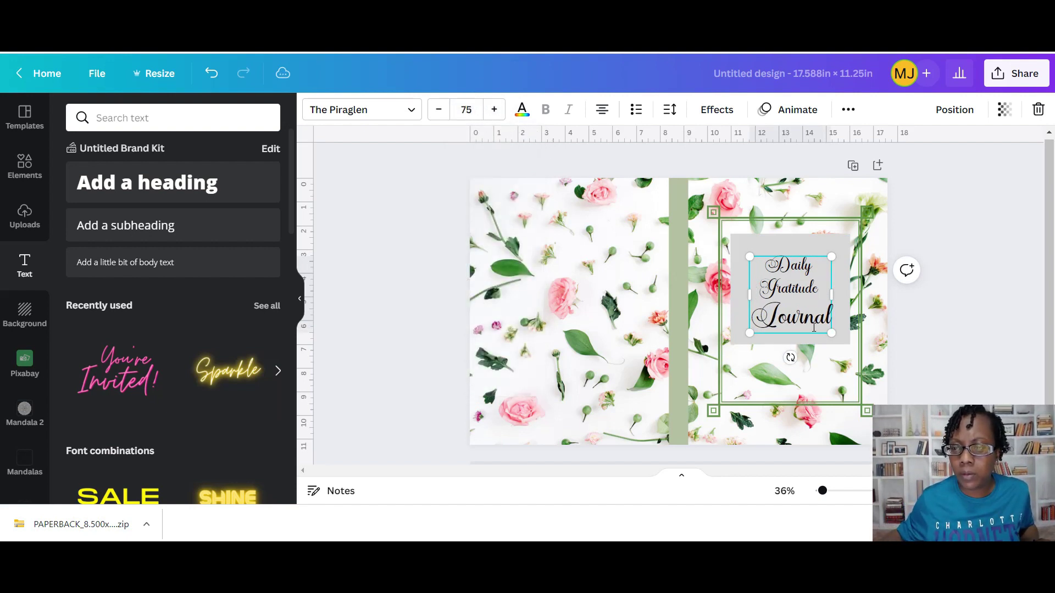
- Enlarge the title text box proportionally until the word "Journal" is about size 86.5
drag(814, 327, 844, 345)
click(802, 286)
click(829, 322)
triple_click(829, 320)
click(831, 319)
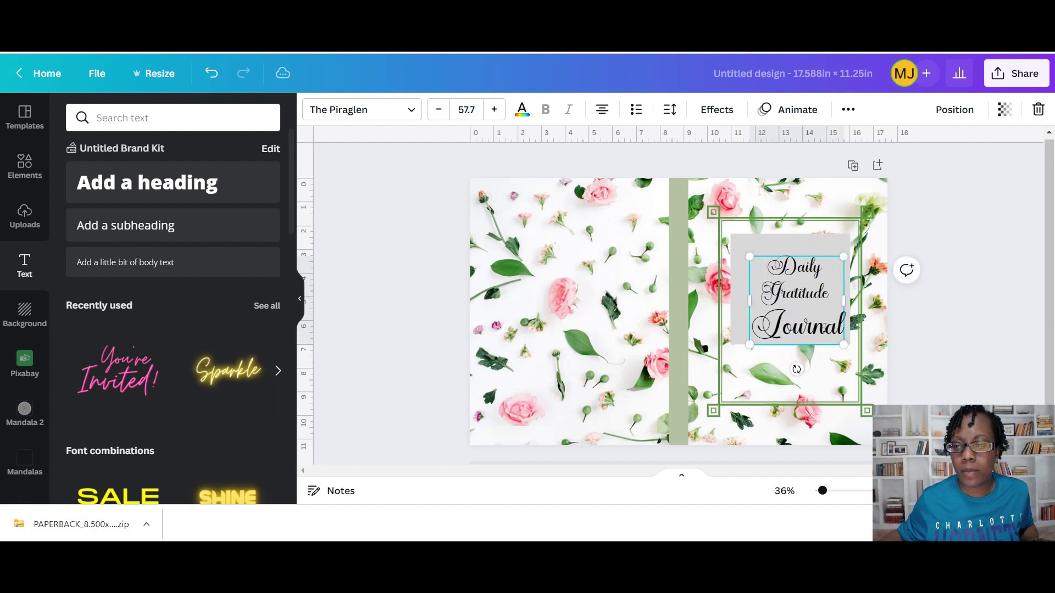
drag(824, 287, 825, 327)
drag(783, 271, 812, 273)
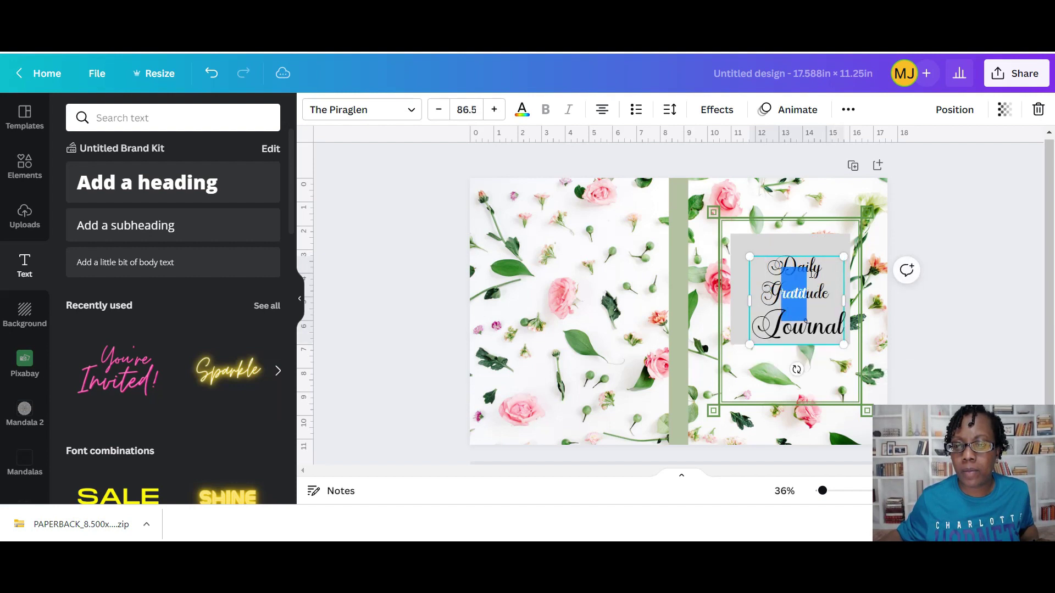
- Set the font size of the entire title to 5 and undo that change together with the text box enlargement
drag(840, 365, 773, 265)
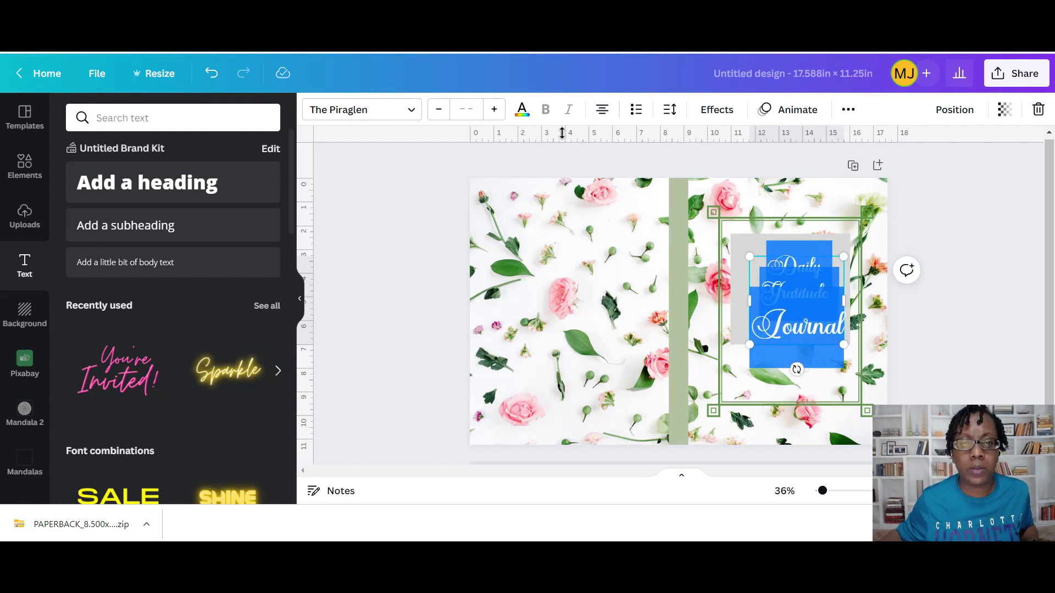
click(469, 110)
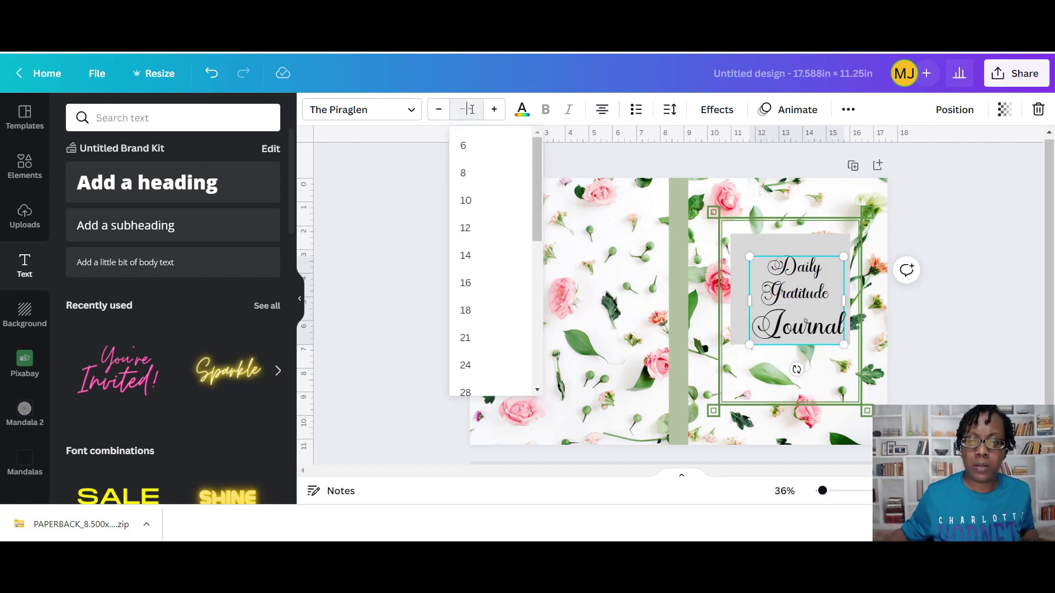
click(768, 266)
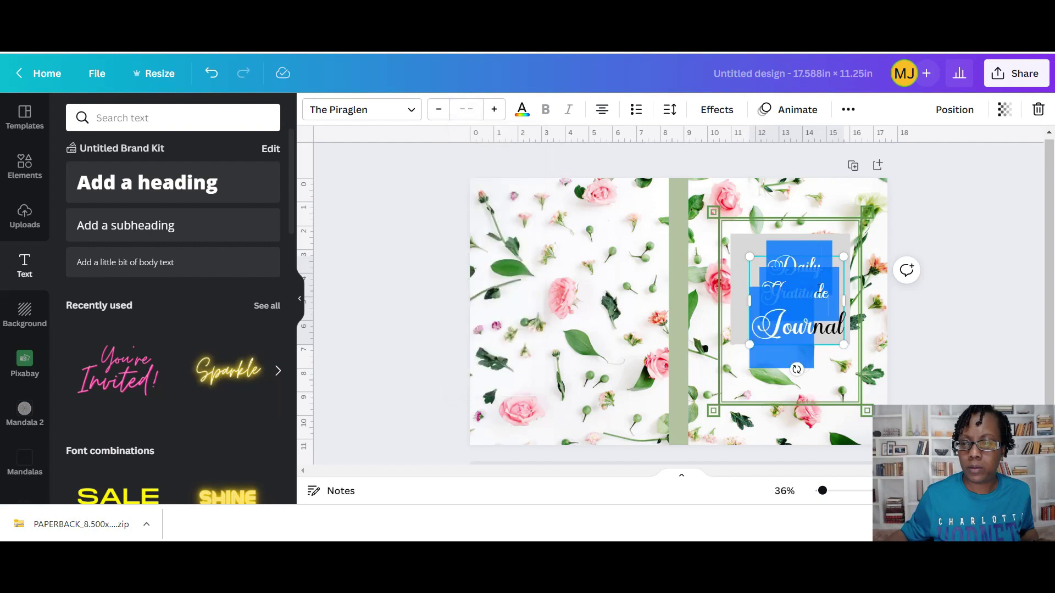
key(ctrl+a)
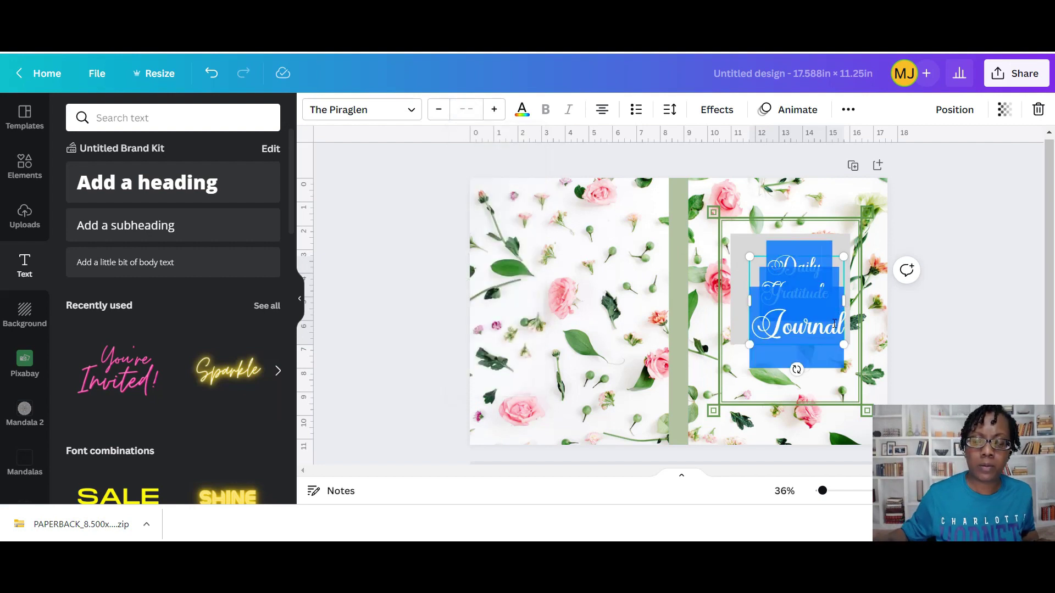
click(466, 109)
click(466, 109)
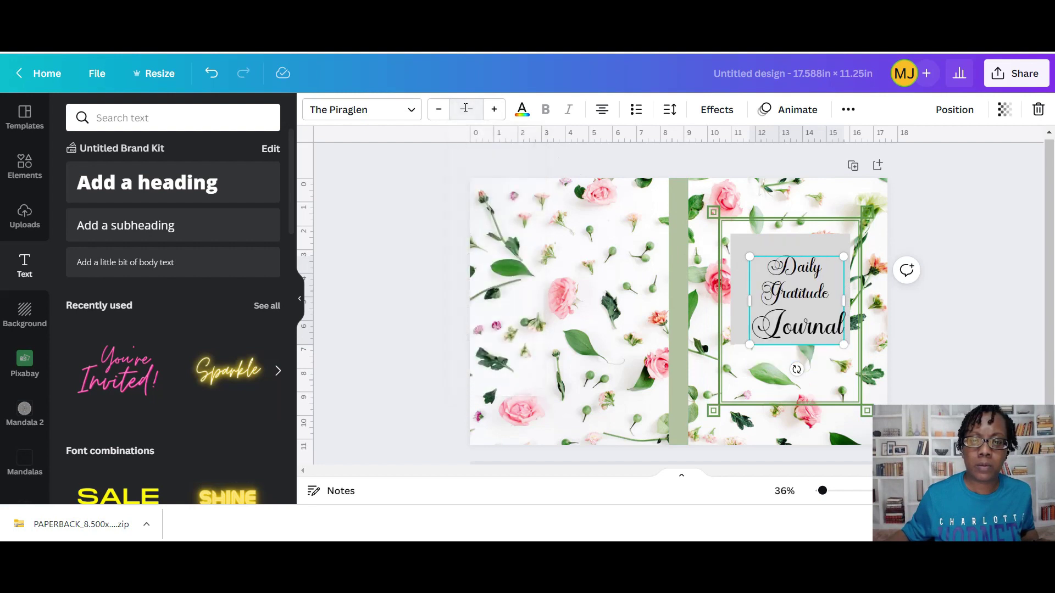
click(466, 108)
text(5)
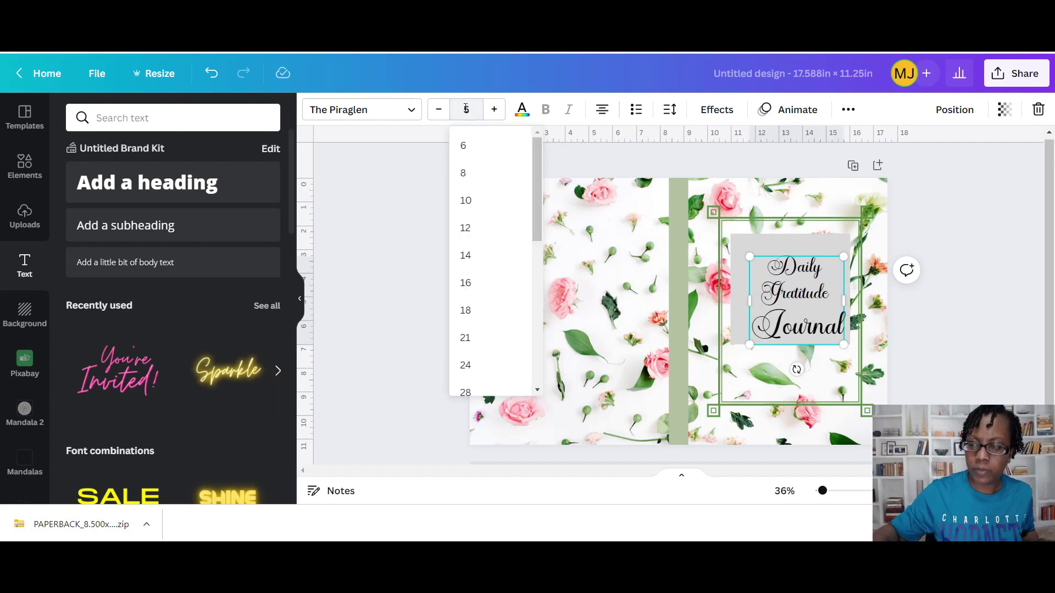
key(Return)
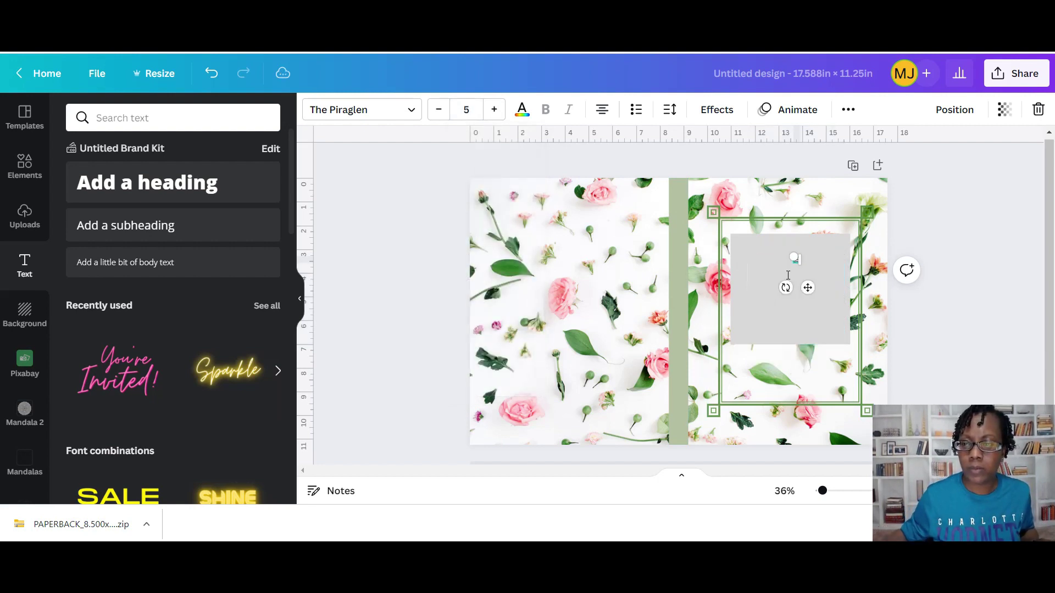
click(895, 307)
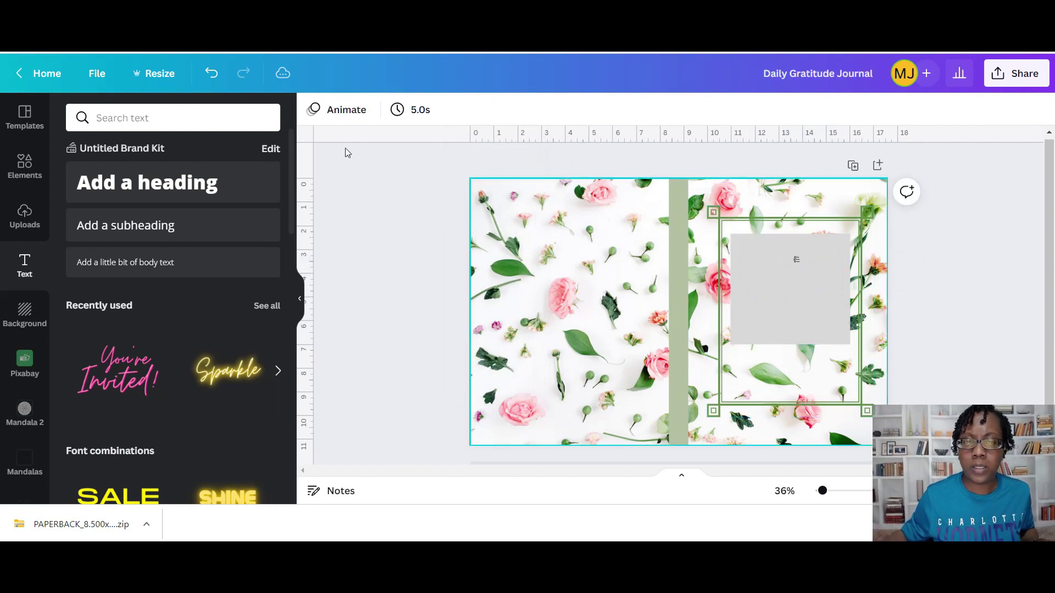
click(221, 75)
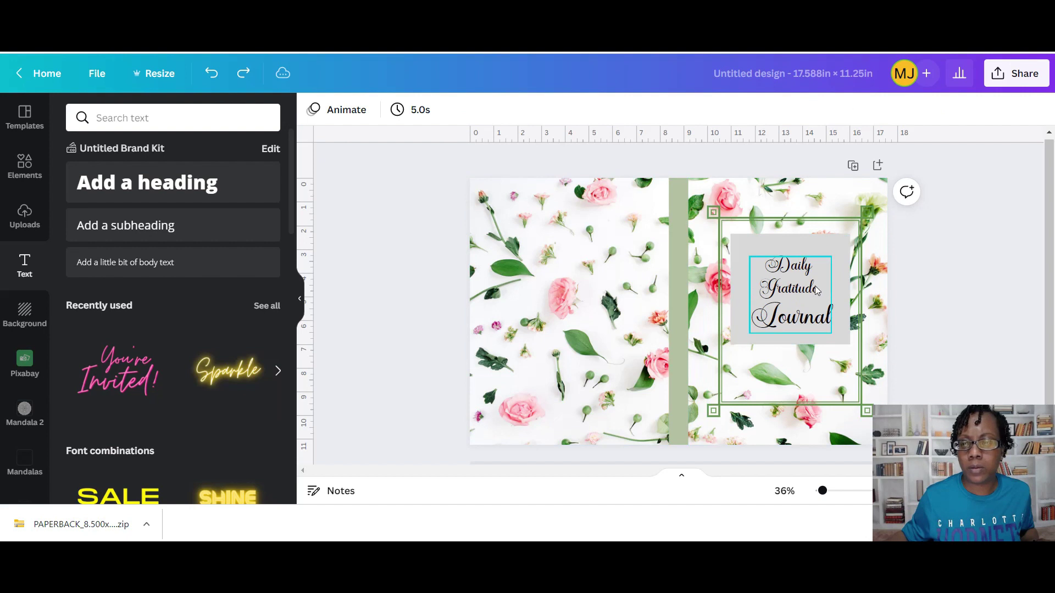
- Set the font size of the whole title to 75 and center the text box on the gray rectangle
click(816, 293)
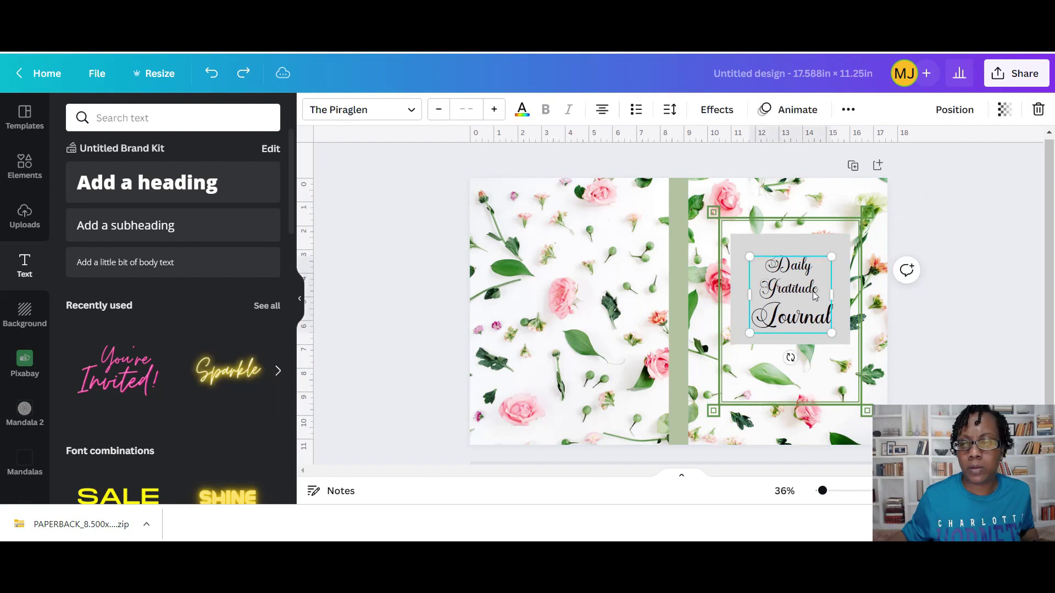
click(466, 110)
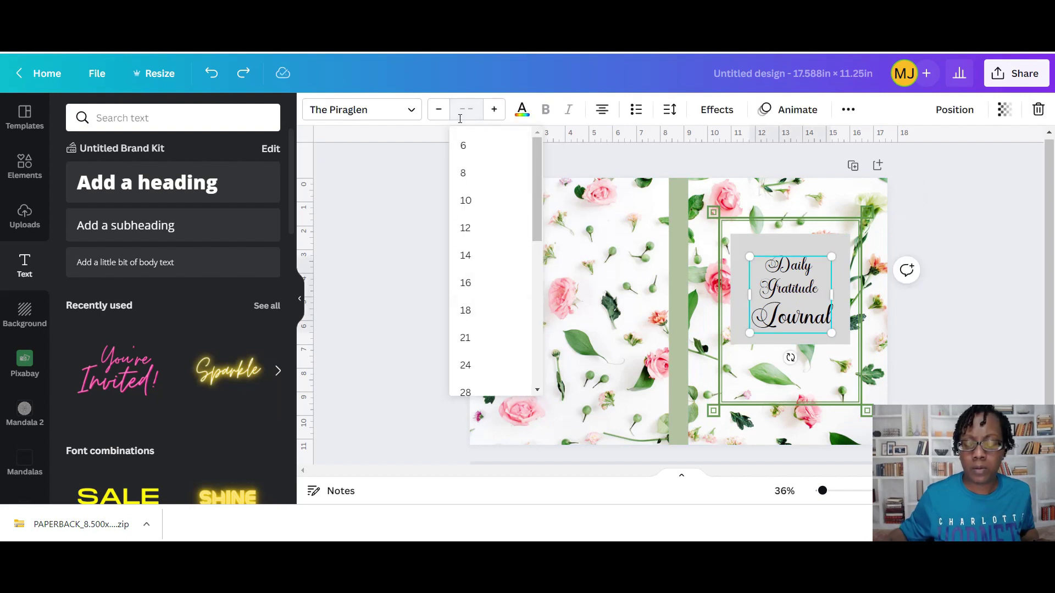
text(75)
key(Return)
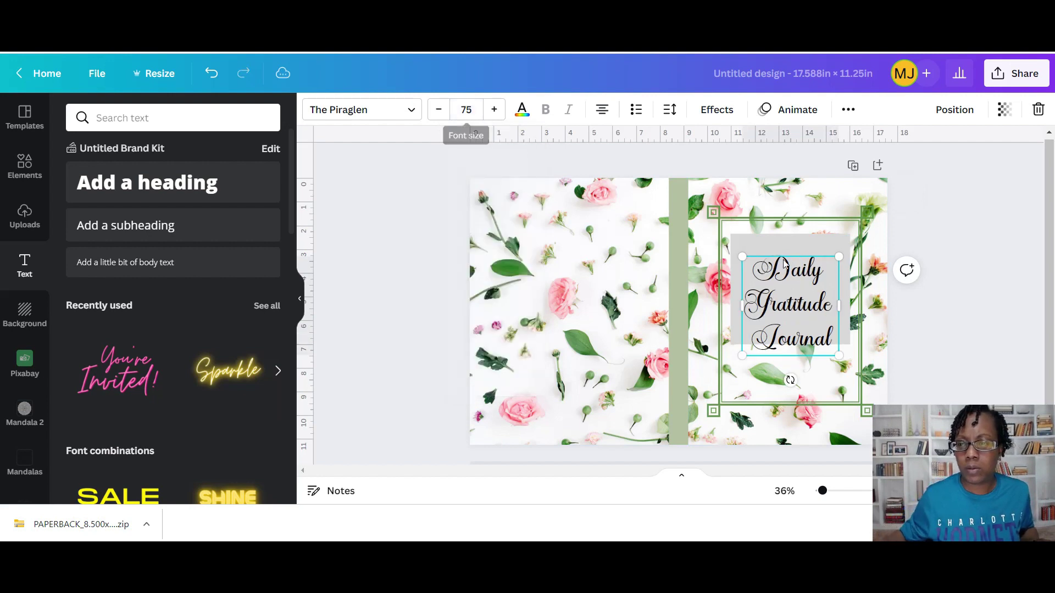
drag(798, 341, 798, 322)
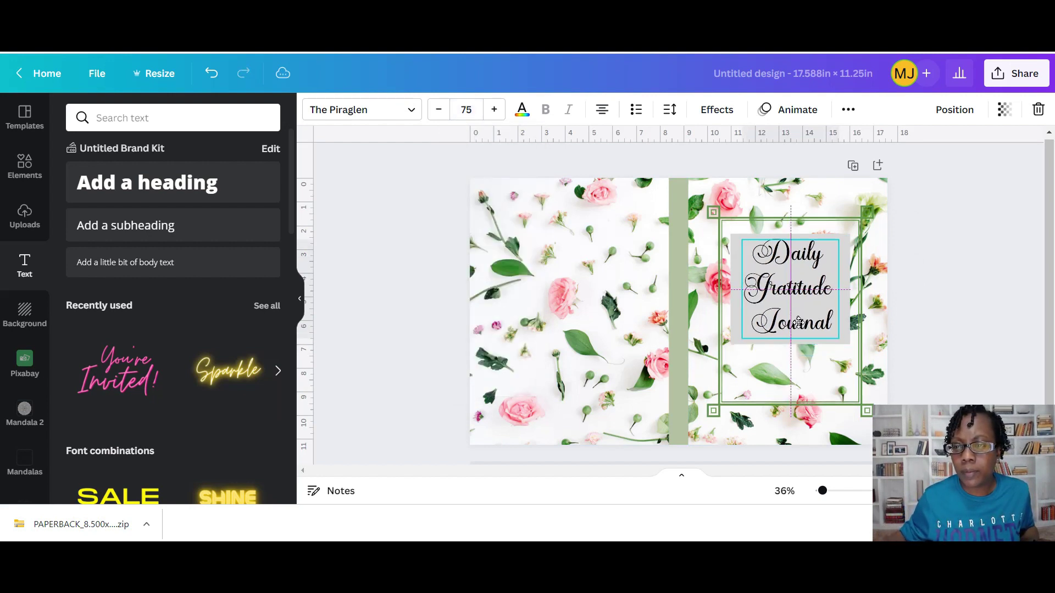
- Search the elements library for "shapes" and add the rounded square with a border to the cover
click(945, 352)
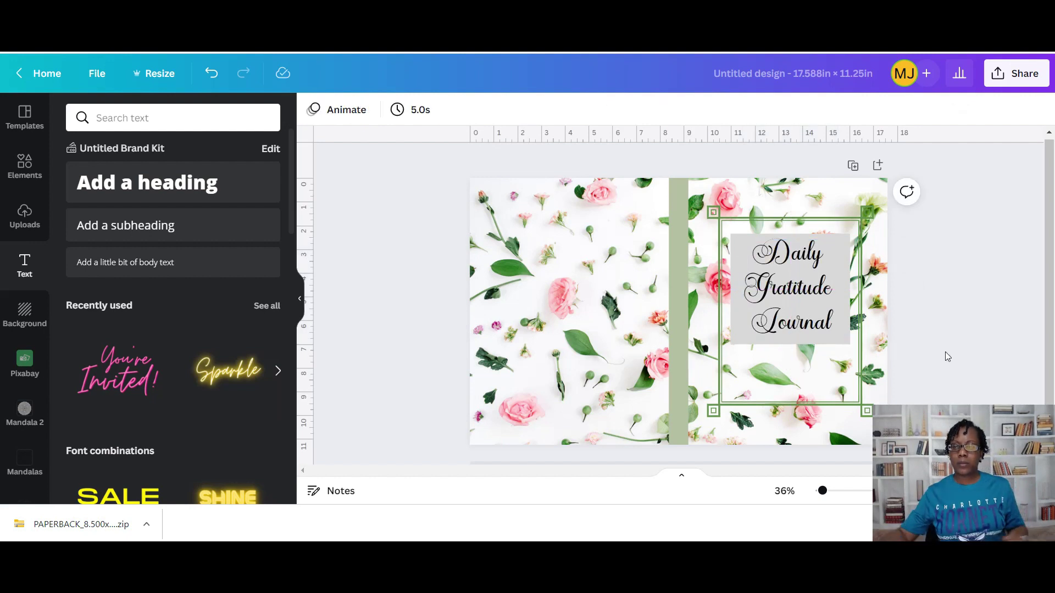
click(827, 333)
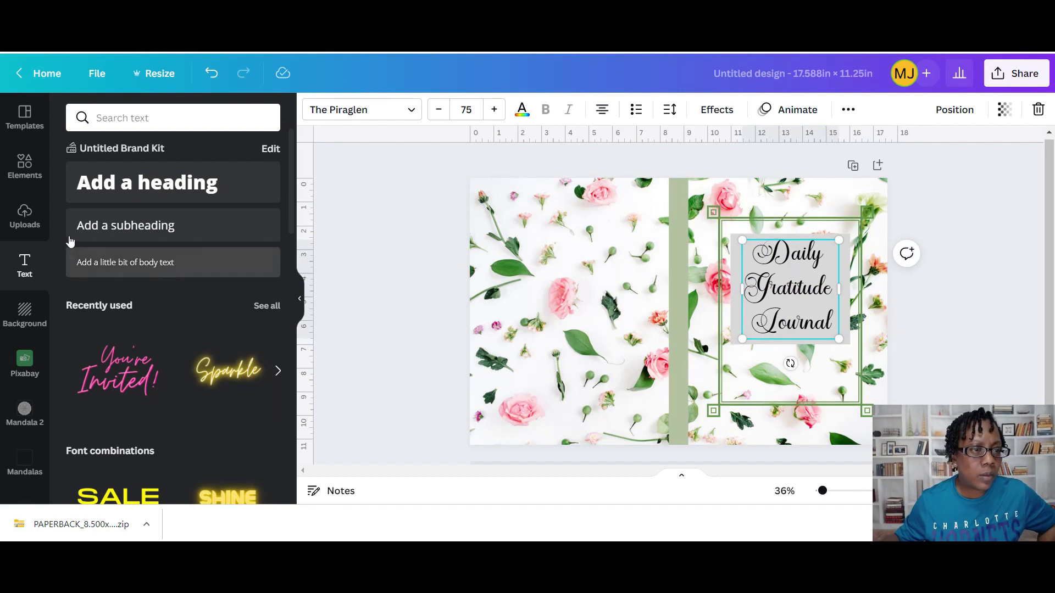
click(25, 165)
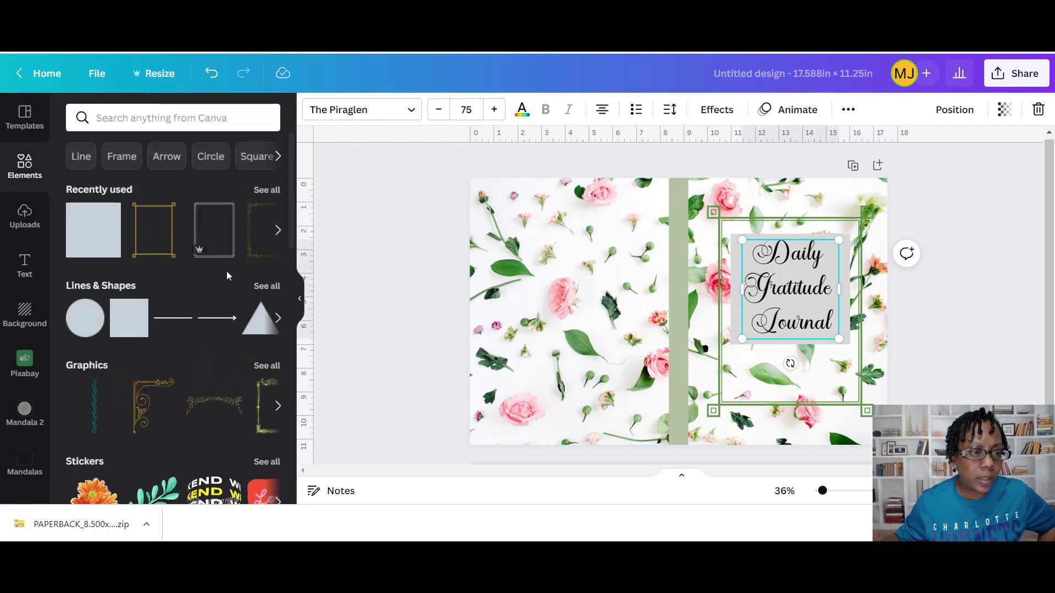
scroll(198, 335, down, 2)
scroll(171, 285, up, 2)
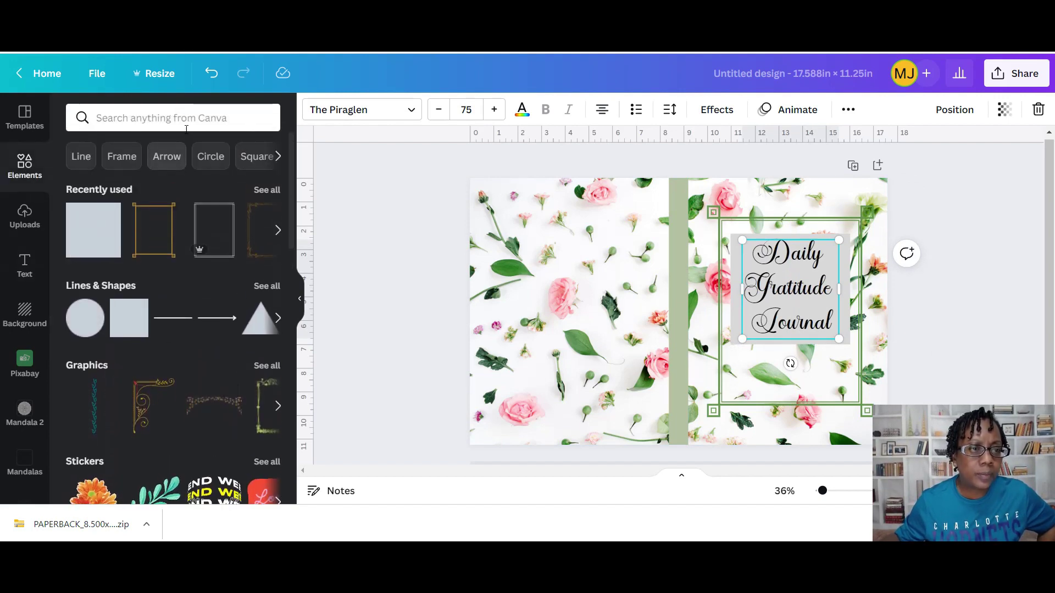
click(193, 117)
text(shapes)
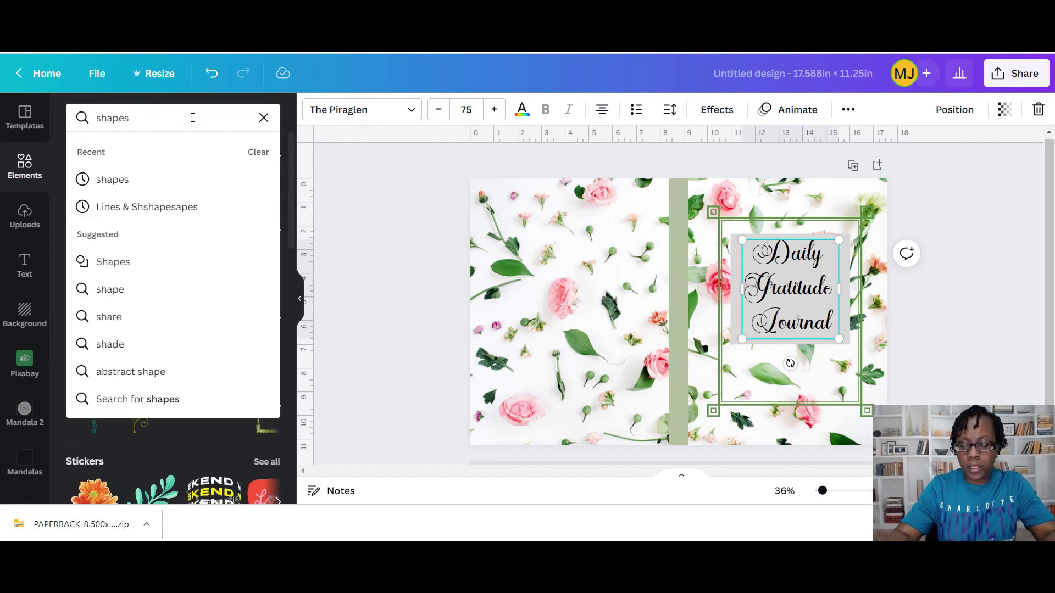
key(Return)
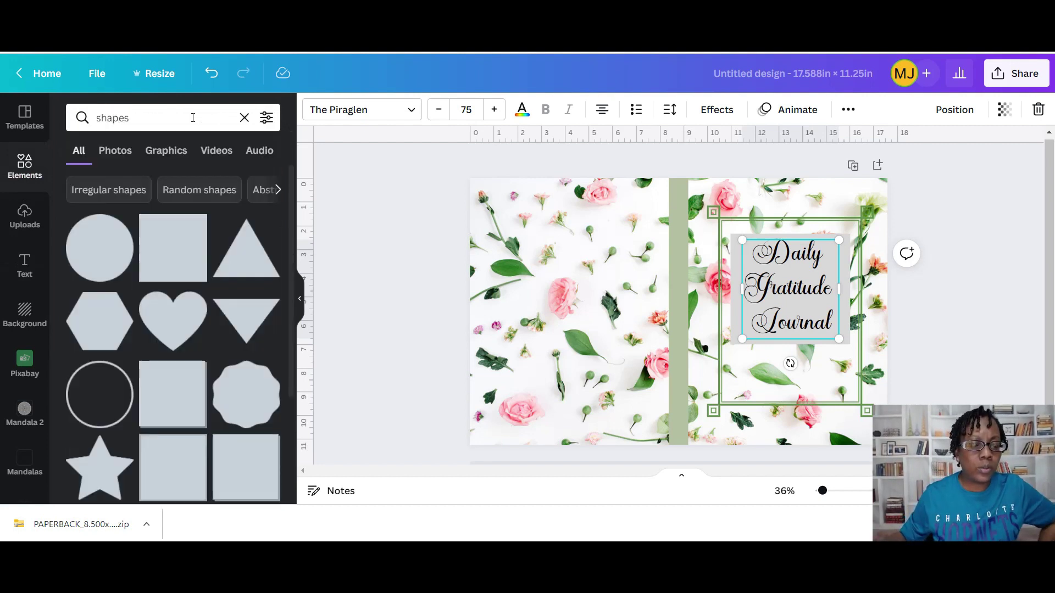
scroll(206, 415, down, 5)
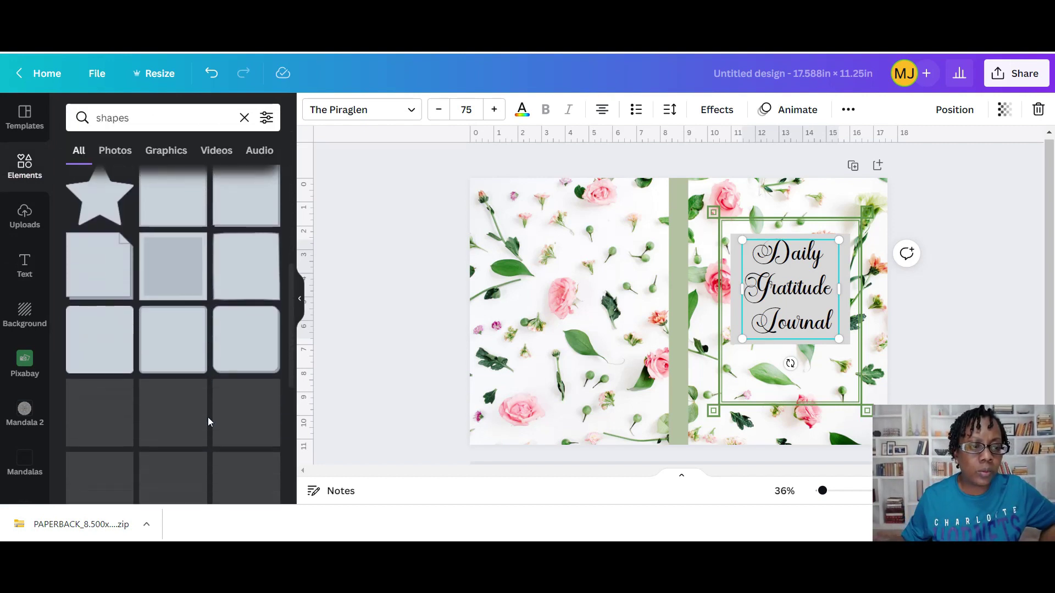
click(190, 367)
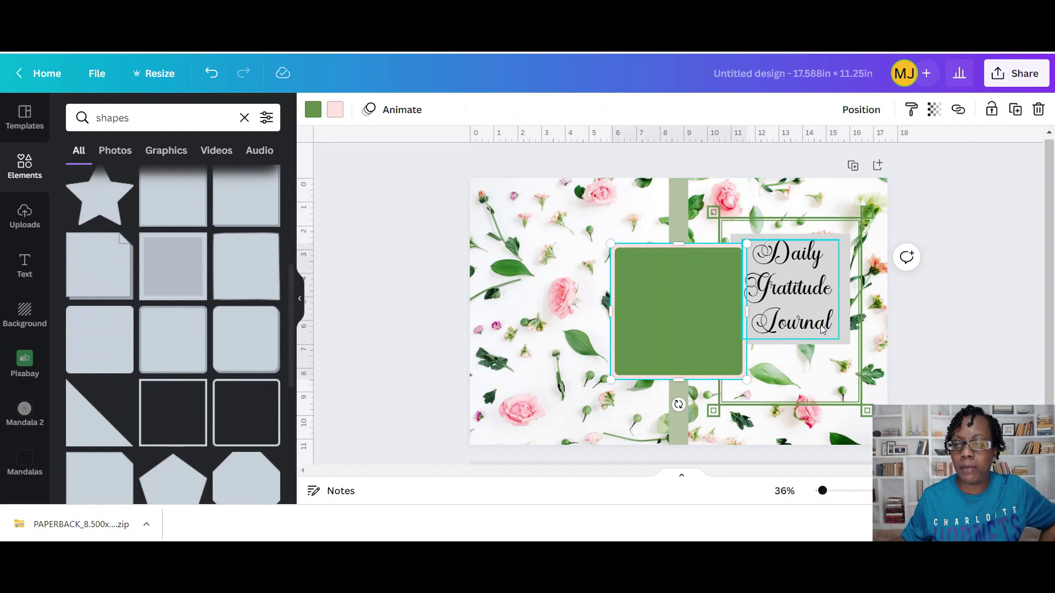
- Move the title off the gray rectangle onto the green square and delete the gray rectangle
drag(820, 325, 700, 344)
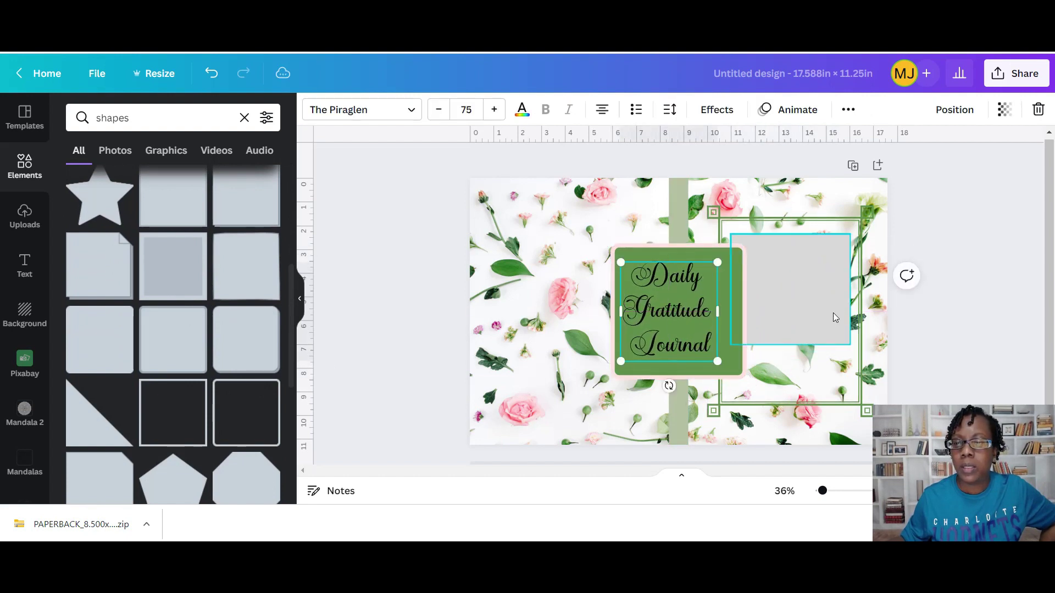
click(832, 312)
key(Delete)
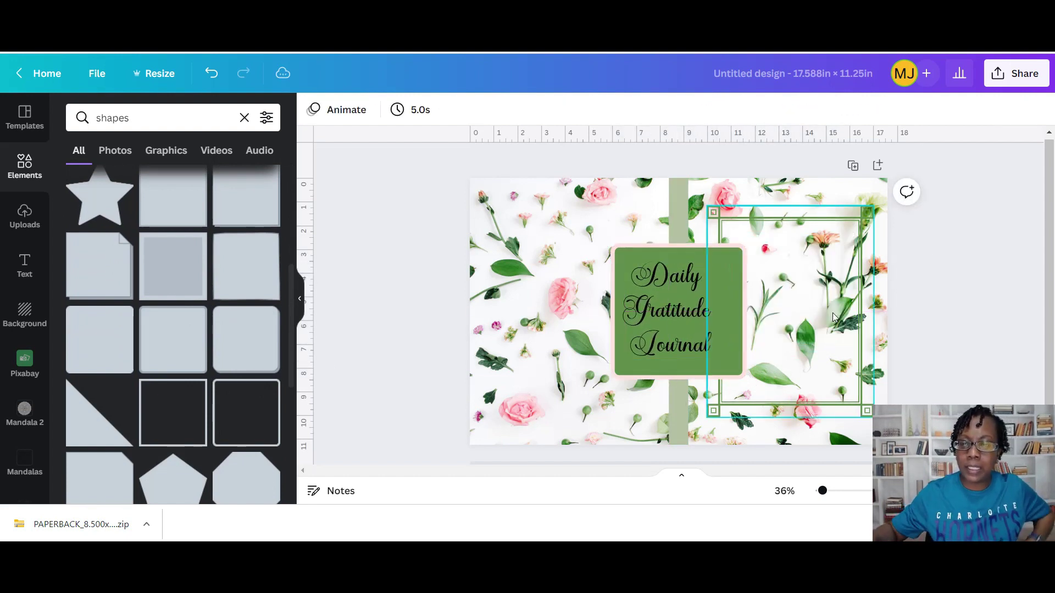
- Move the title aside, place the green square inside the front cover's frame and scale it down to fit within the frame
click(663, 369)
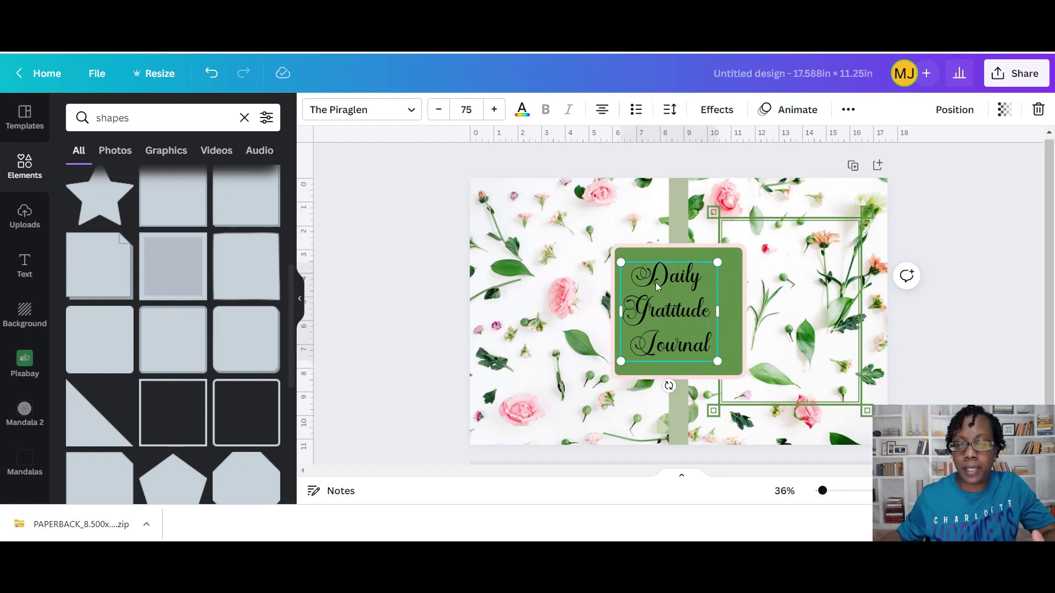
click(668, 328)
drag(668, 328, 874, 337)
click(681, 348)
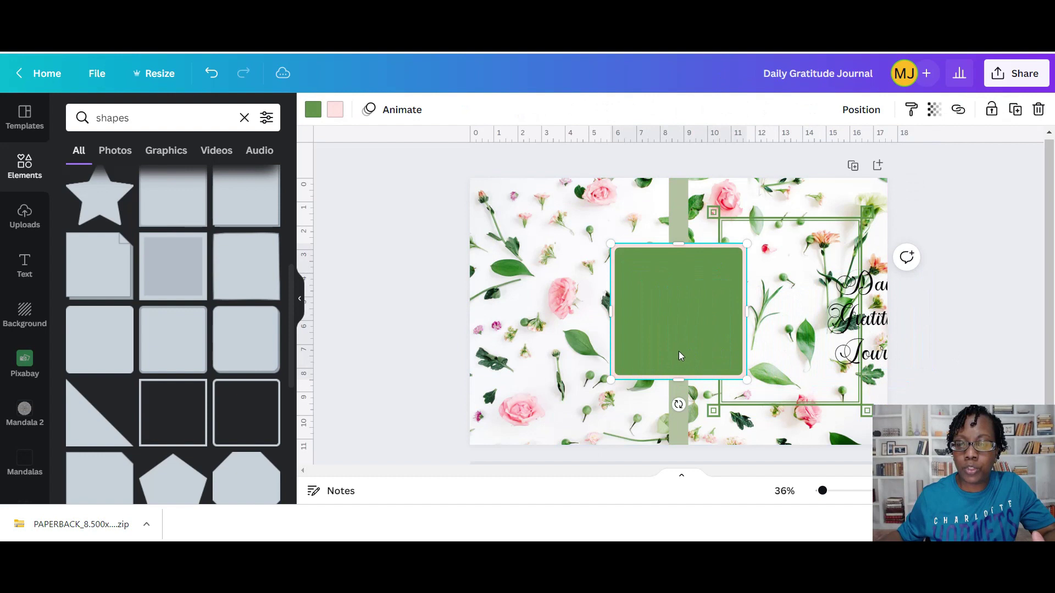
drag(679, 356, 793, 344)
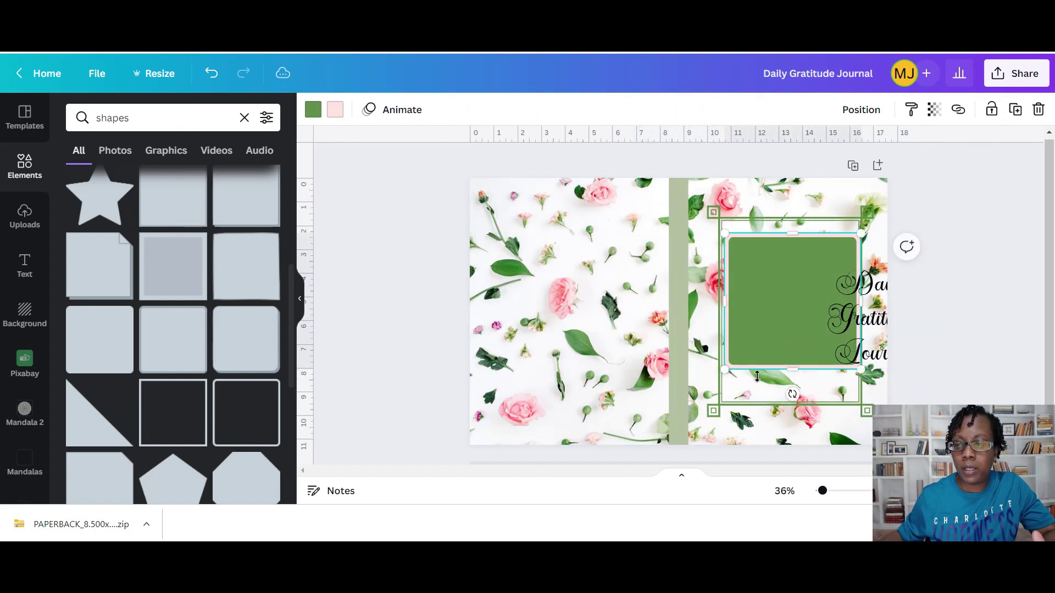
drag(726, 372, 773, 325)
- Place the title on the green square and scale it down to font size 66.1 so it fits inside
drag(875, 324, 796, 297)
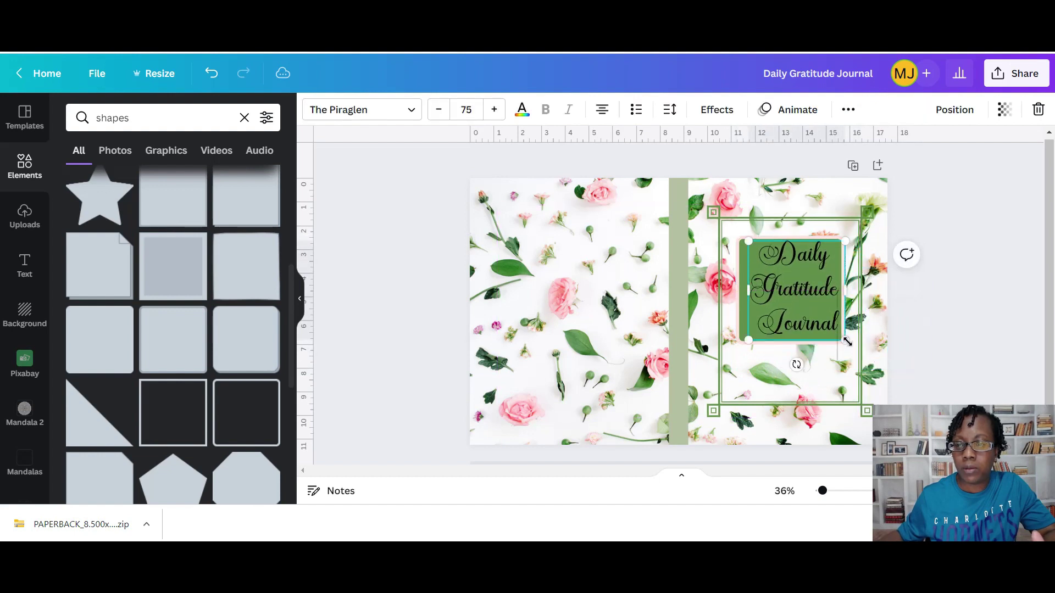
drag(843, 343, 800, 335)
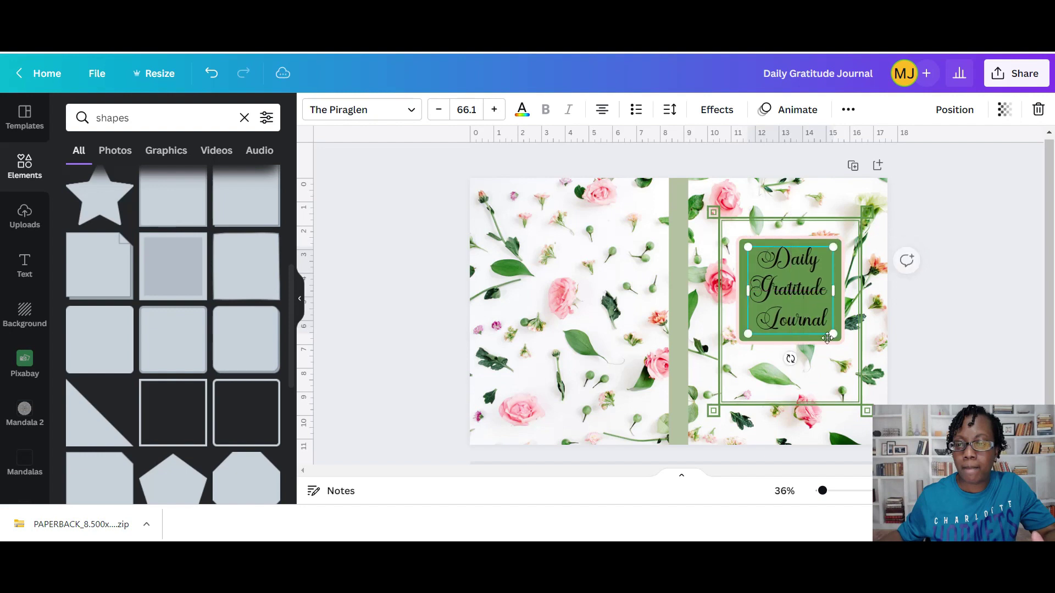
click(951, 369)
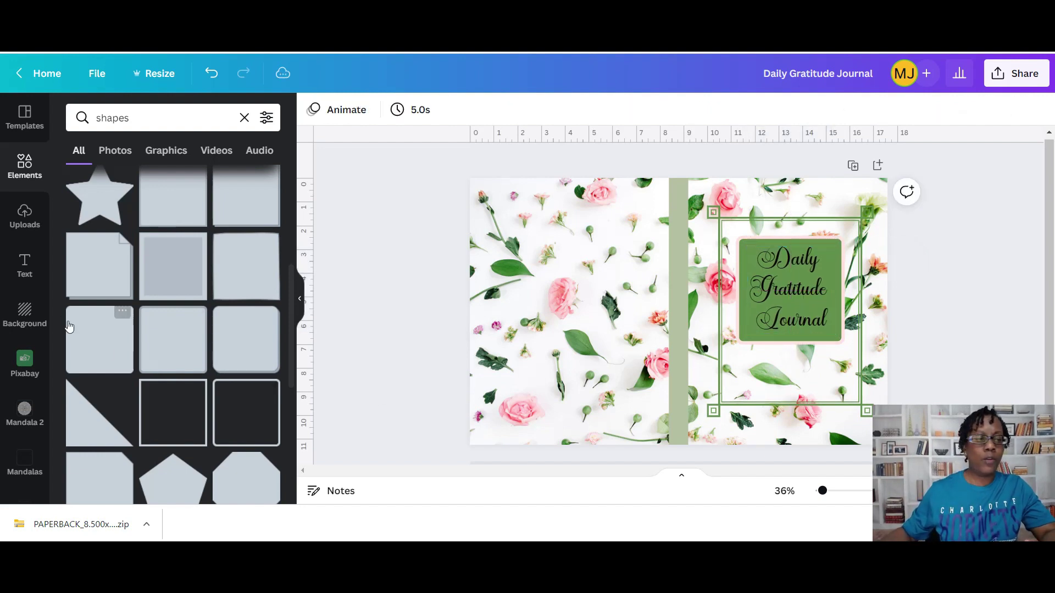
- Browse the graphics elements and open the full list of recently used graphics
click(41, 173)
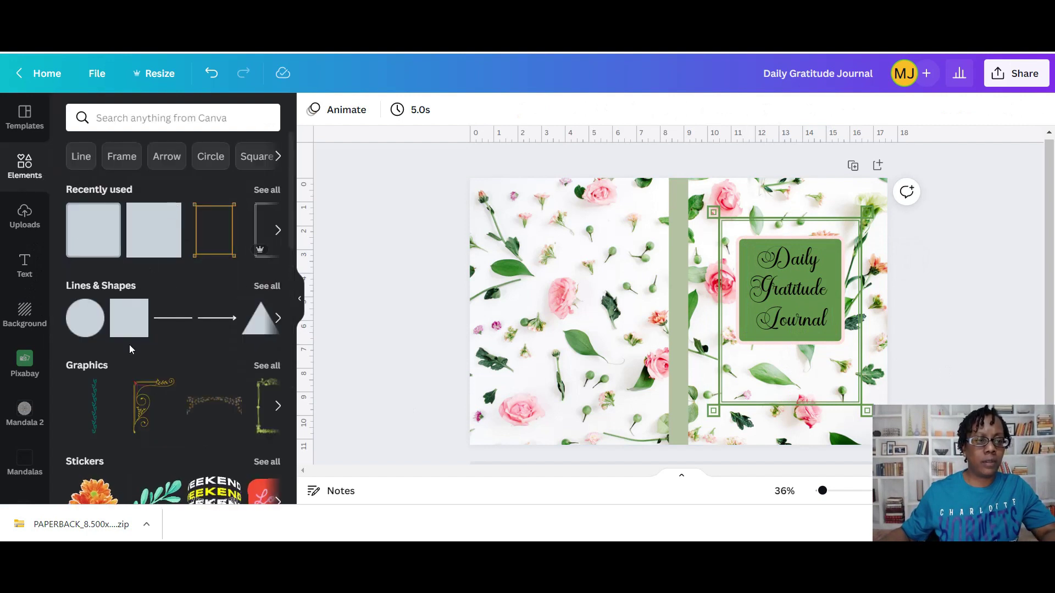
scroll(130, 357, down, 1)
click(268, 298)
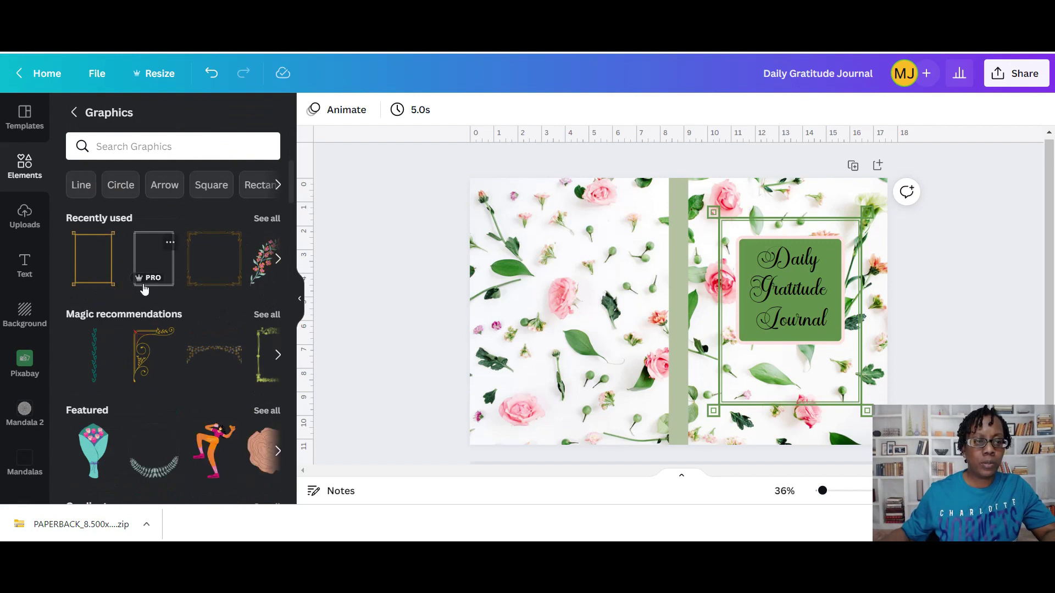
scroll(204, 318, down, 2)
scroll(228, 275, up, 2)
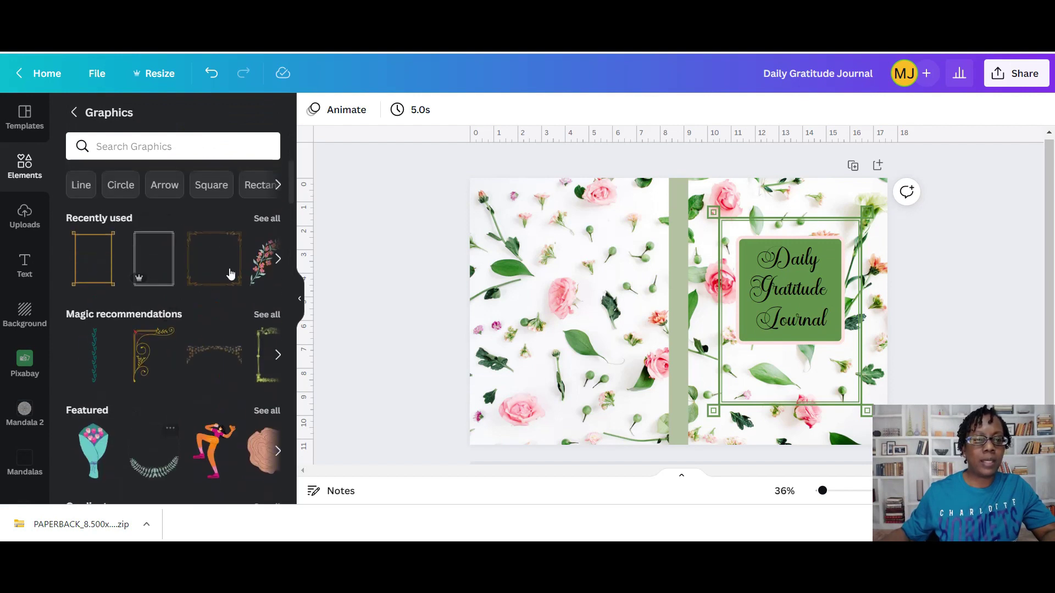
click(274, 220)
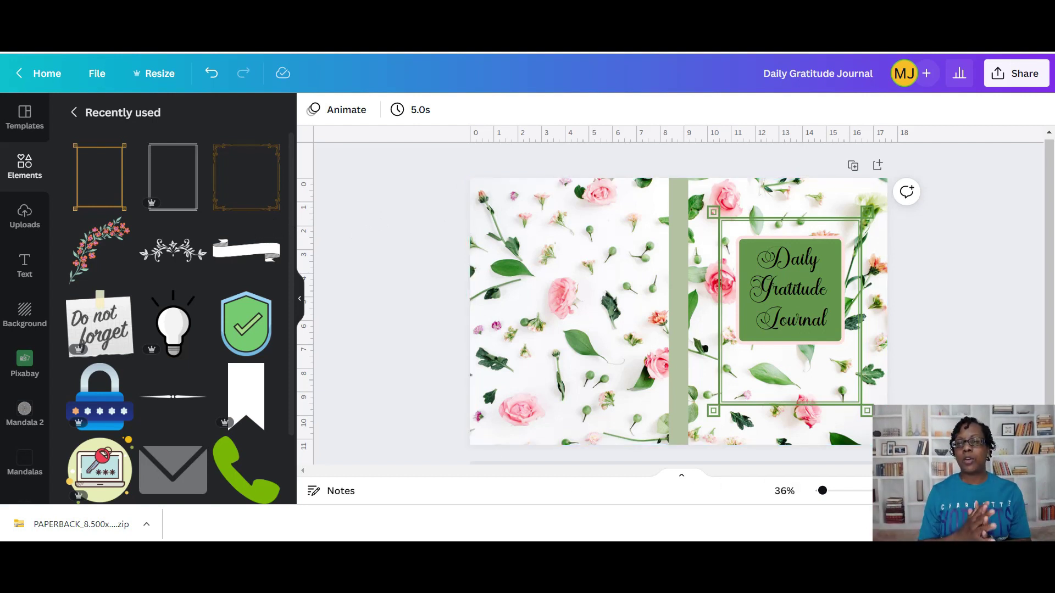
- Recolor the spine strip with the medium green photo color that matches the title square
click(682, 401)
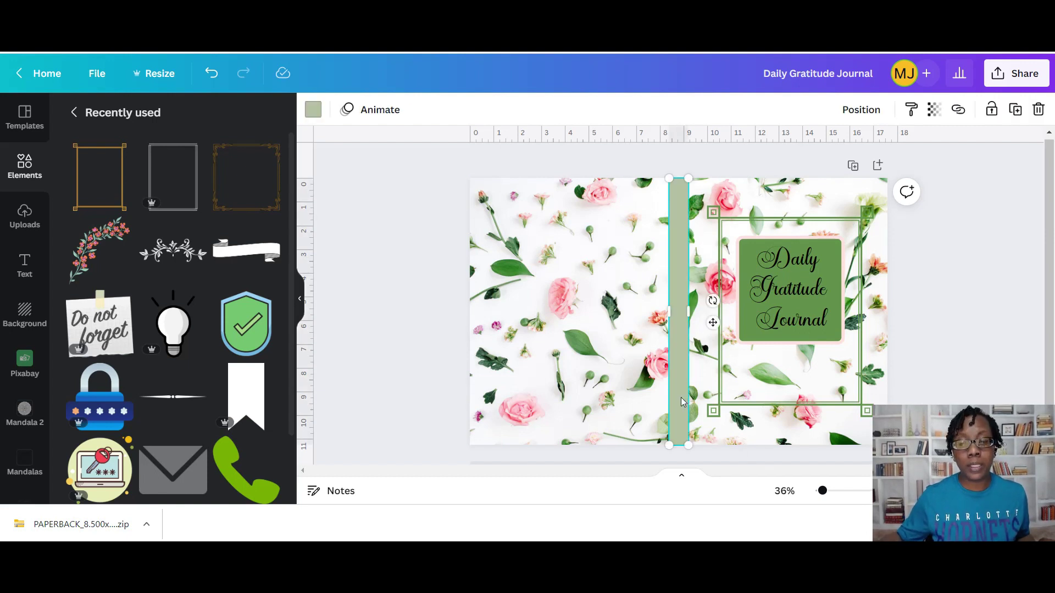
click(313, 109)
click(229, 348)
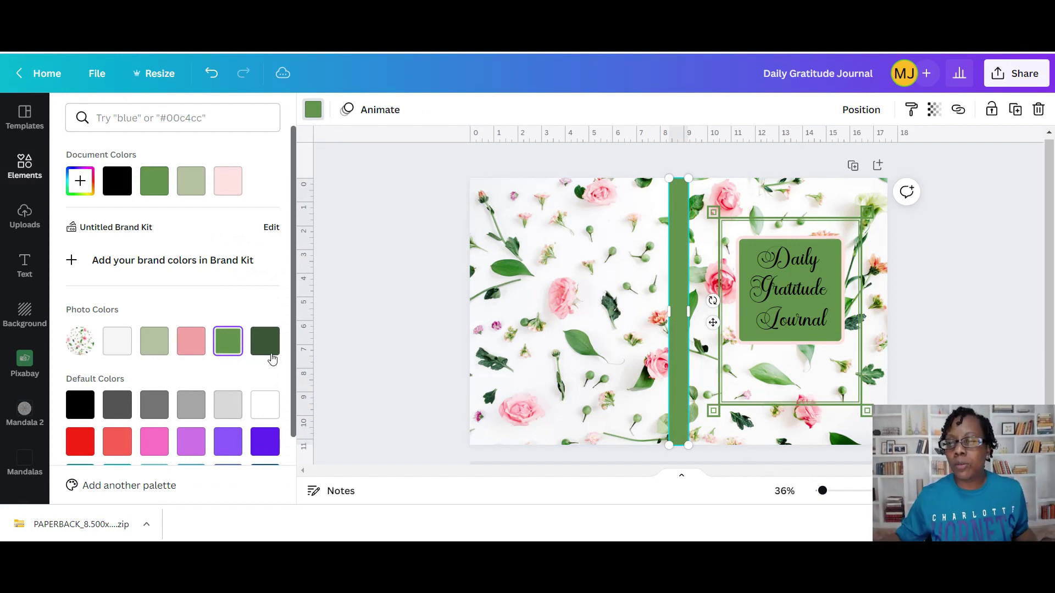
key(Escape)
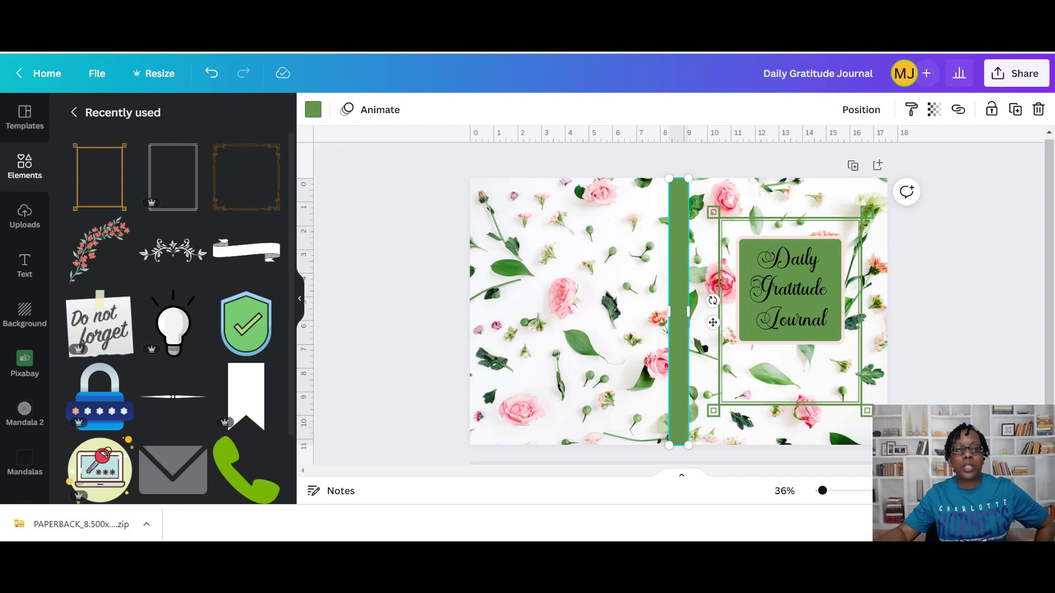
- Switch to a new browser tab, search Google for "amazon" and open the Amazon.com home page
key(ctrl+t)
click(529, 262)
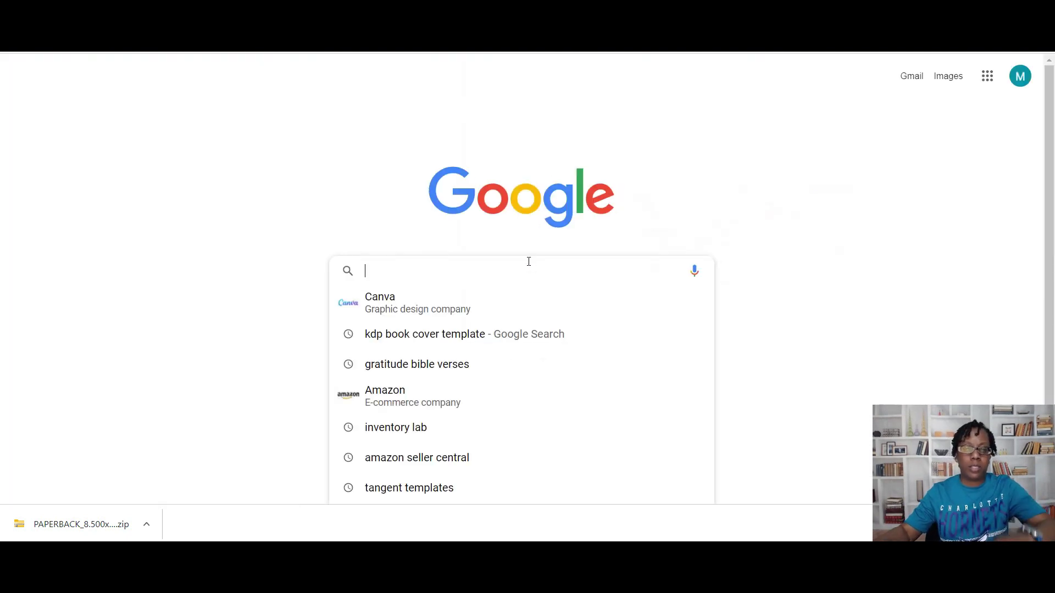
text(amazon)
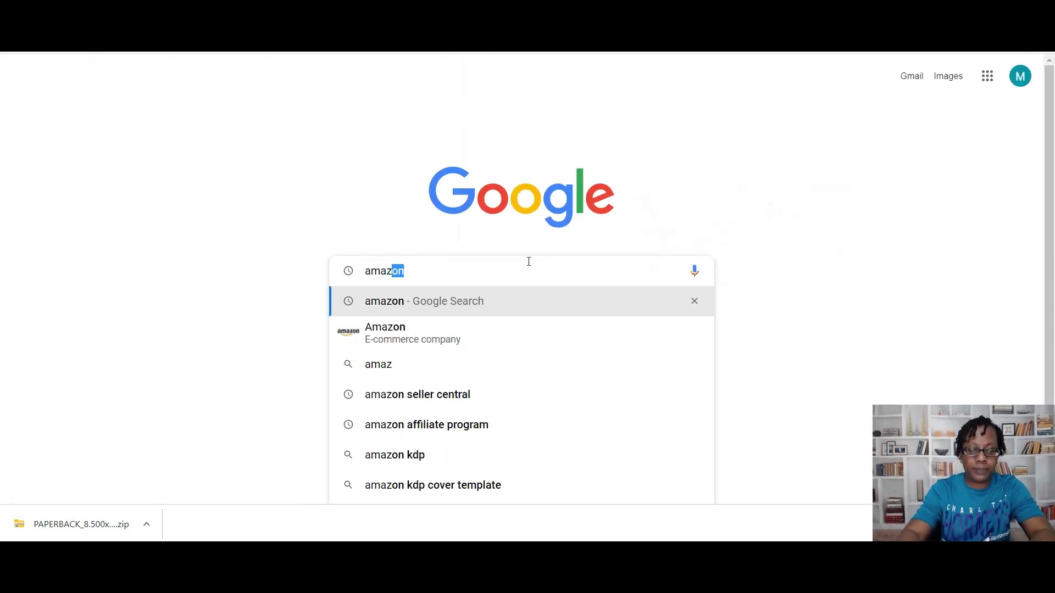
click(413, 337)
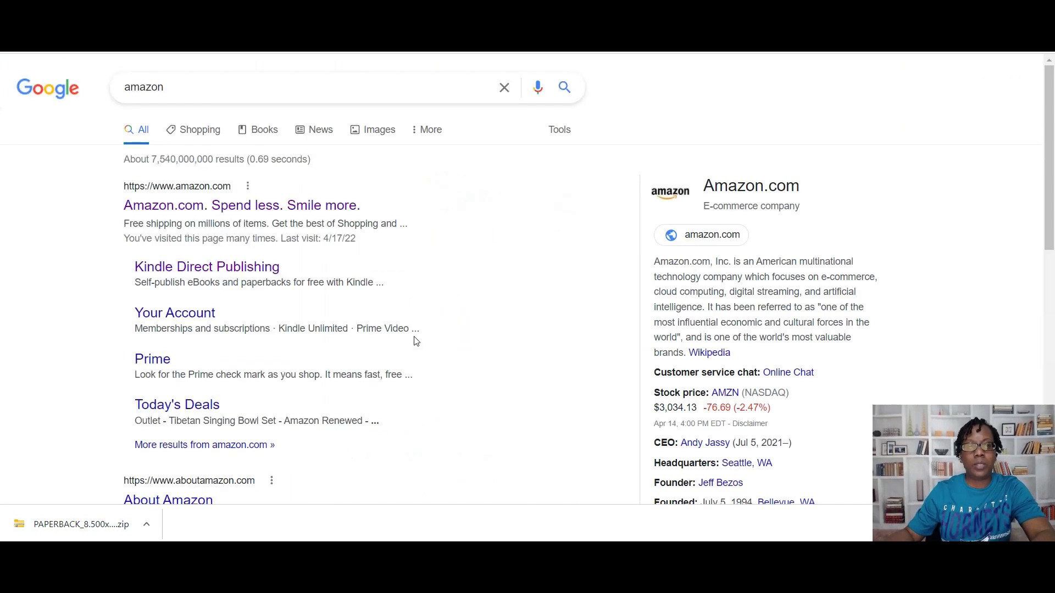
click(306, 206)
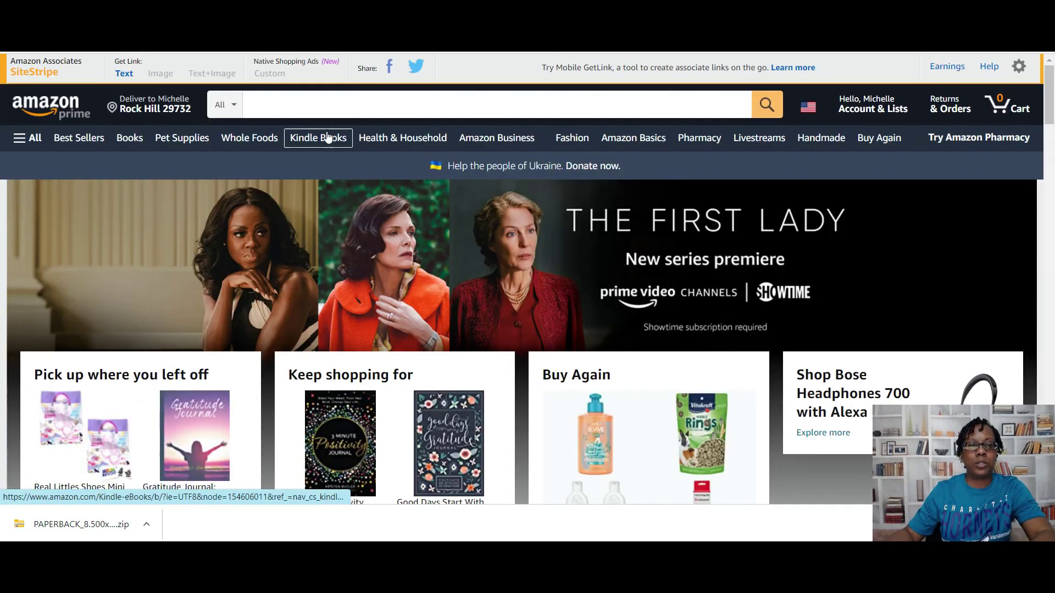
- Search Amazon's Books department for "gratitude journal"
click(331, 104)
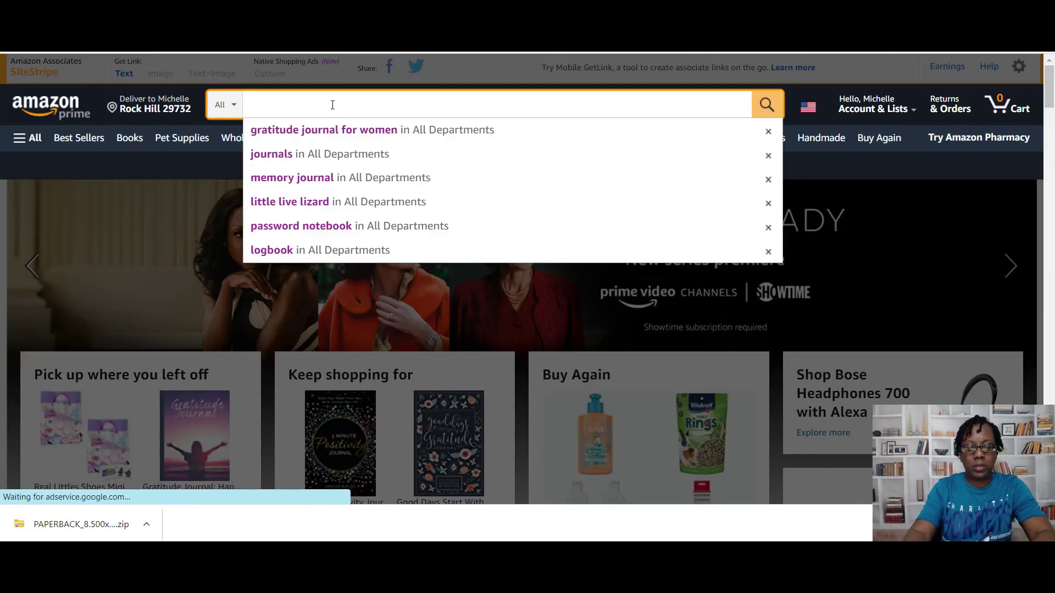
text(grat)
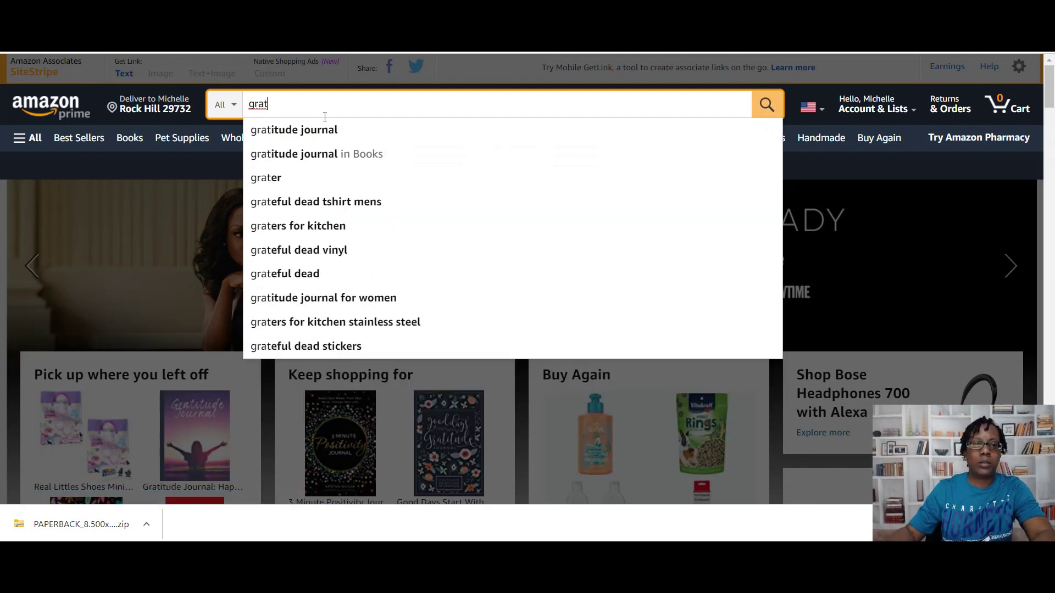
click(325, 156)
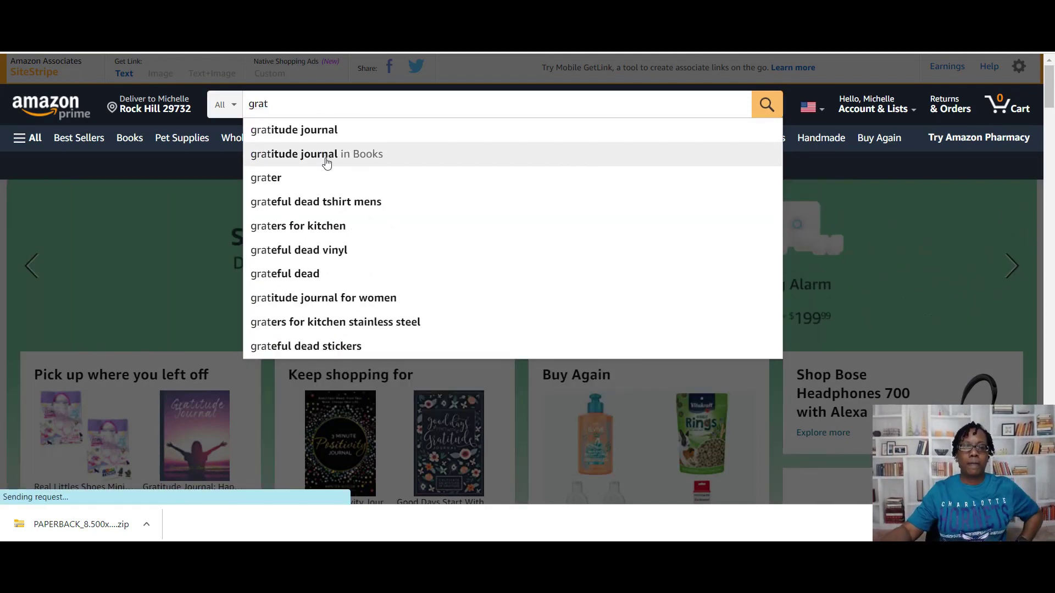
- Examine the covers of the gratitude journals in the search results for title styling, subtitles and layout ideas
scroll(618, 379, down, 5)
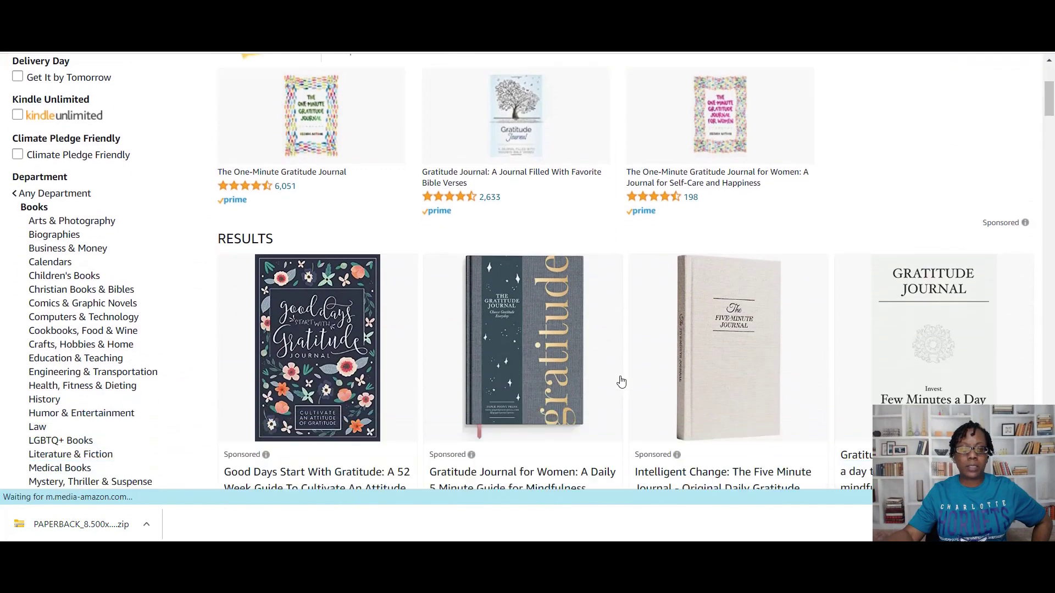
scroll(621, 381, down, 1)
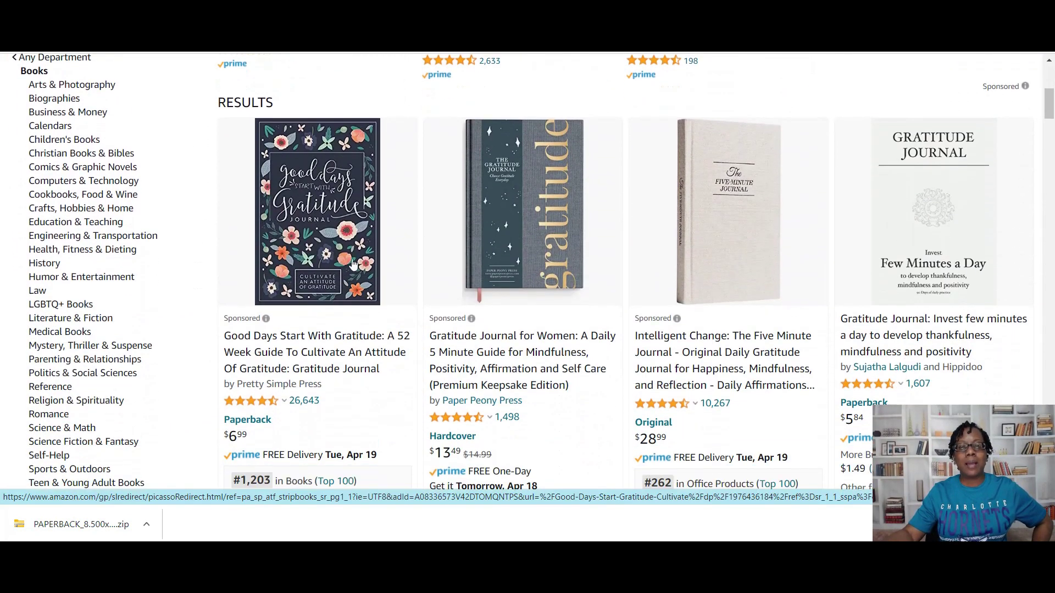
scroll(326, 254, down, 1)
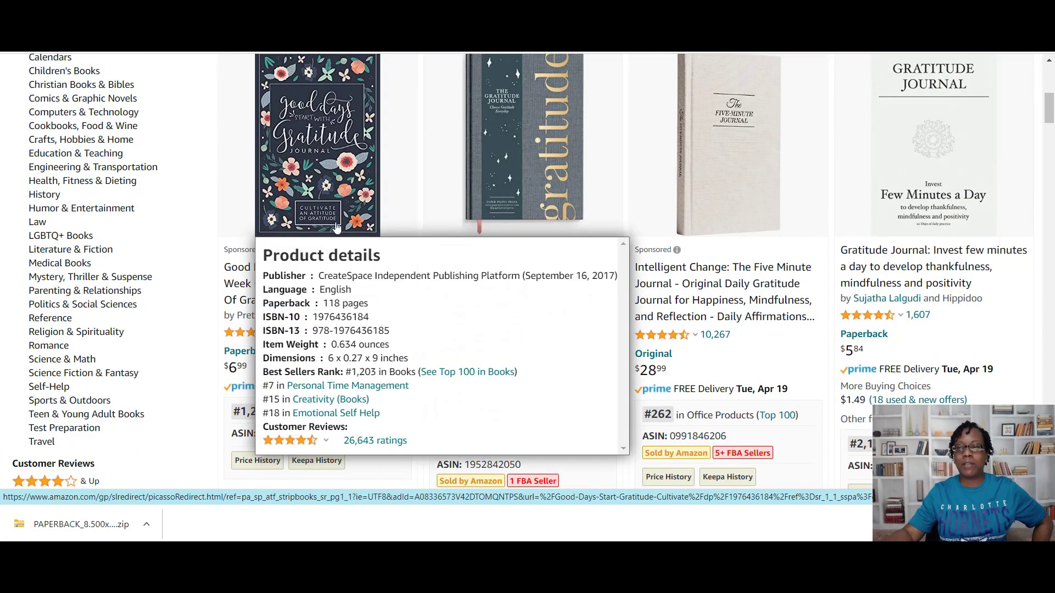
scroll(705, 333, down, 3)
scroll(707, 336, down, 2)
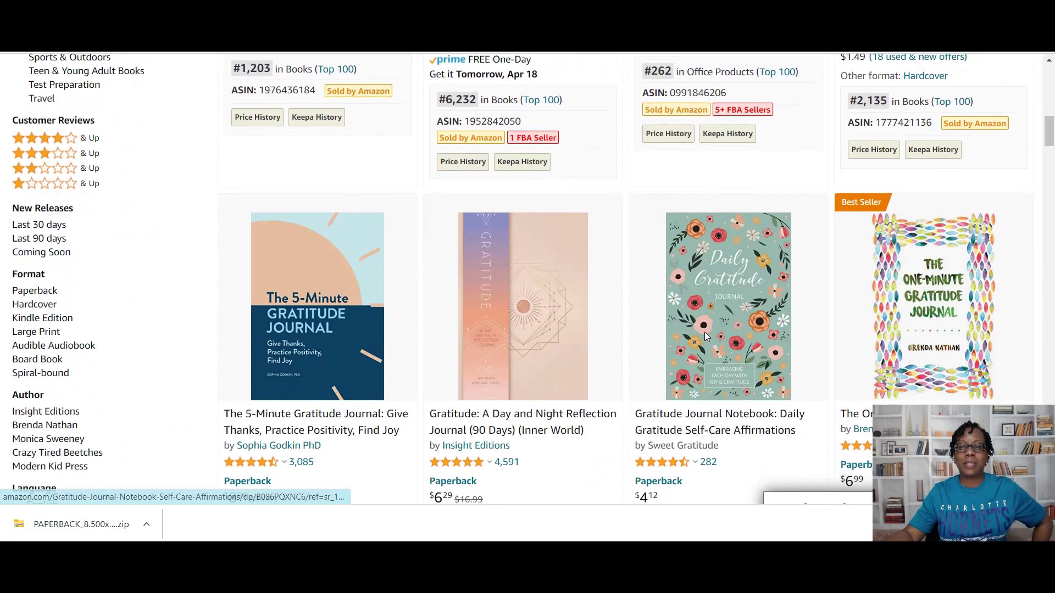
scroll(707, 337, down, 1)
scroll(705, 337, down, 1)
mouse_move(721, 151)
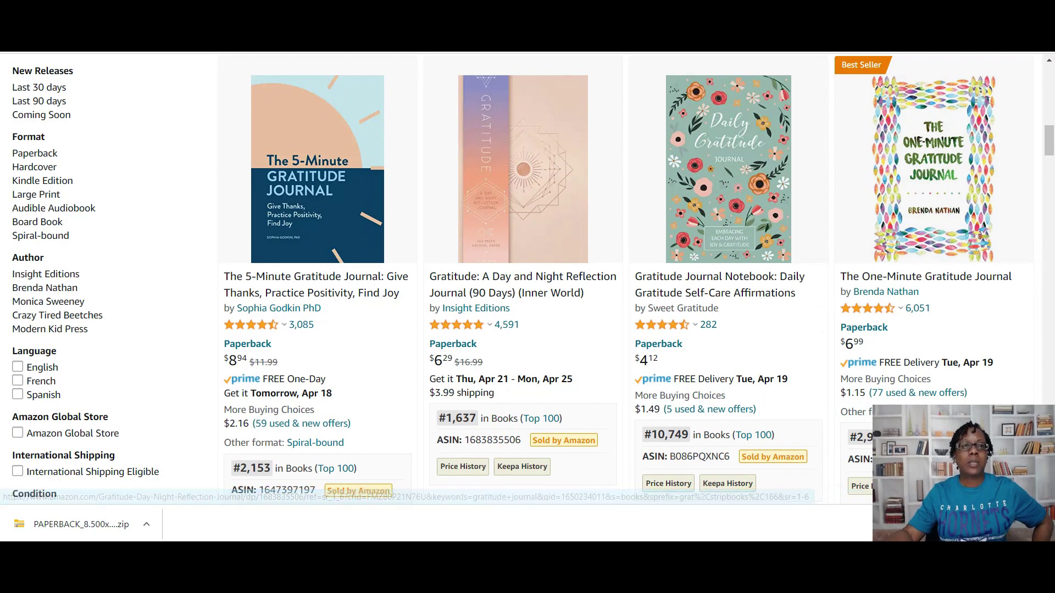
- Switch back to the Canva cover design, deselect the spine strip and choose PDF Print as the download file type
key(ctrl+Tab)
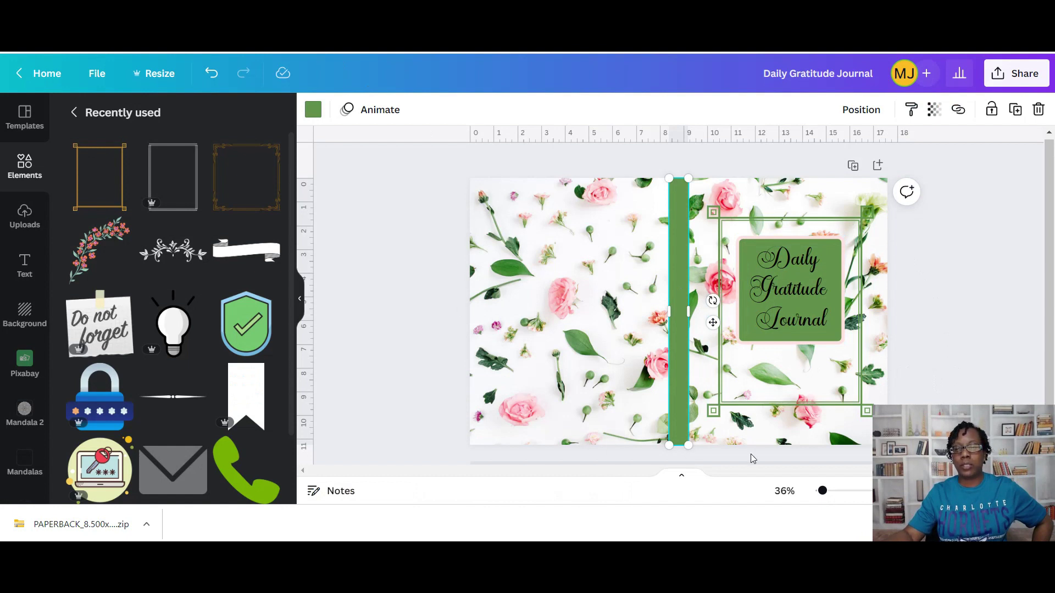
click(934, 242)
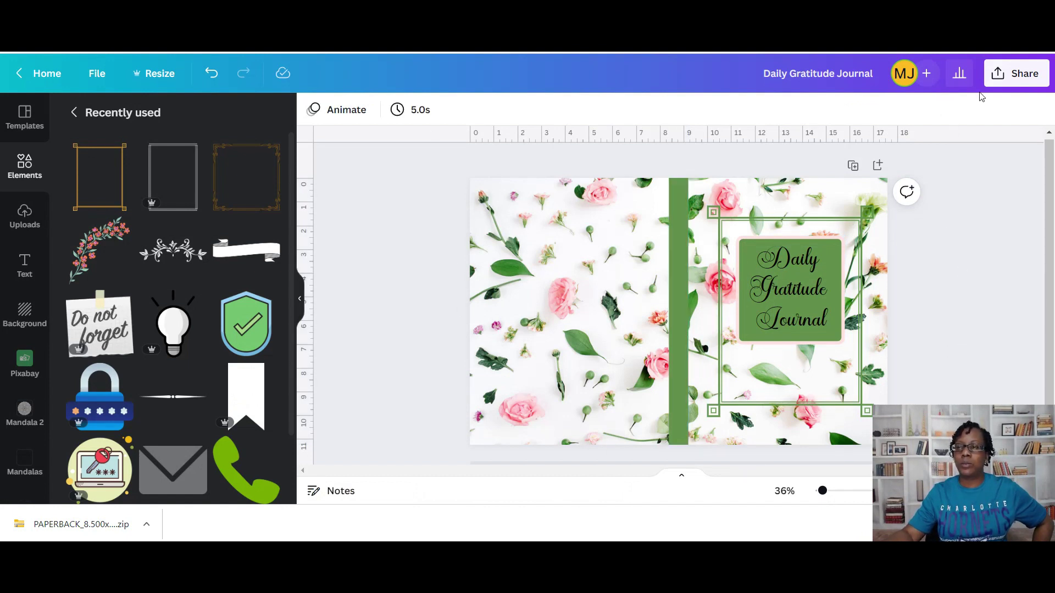
click(1008, 76)
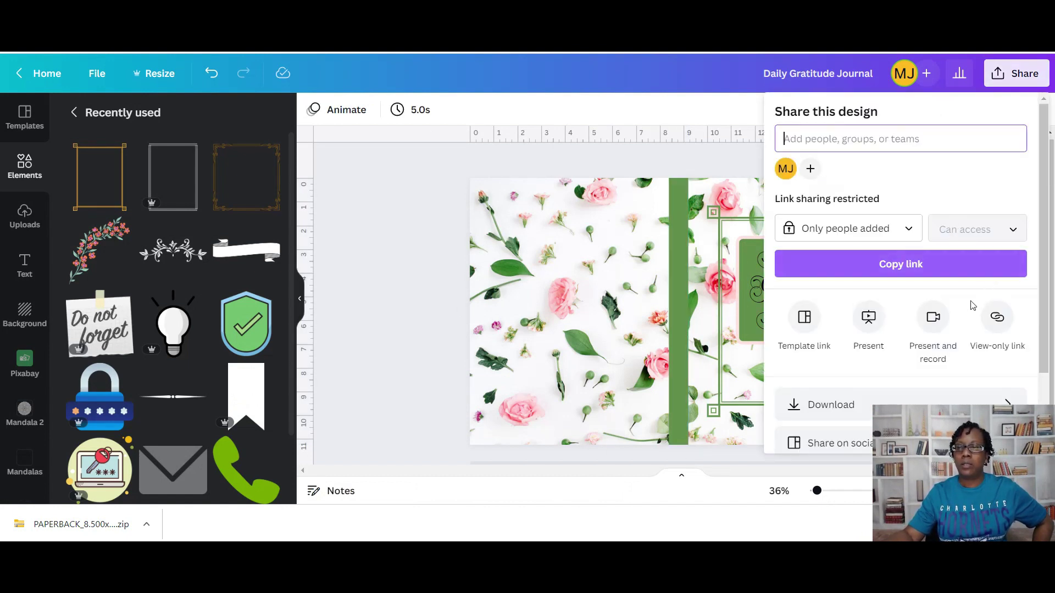
click(831, 405)
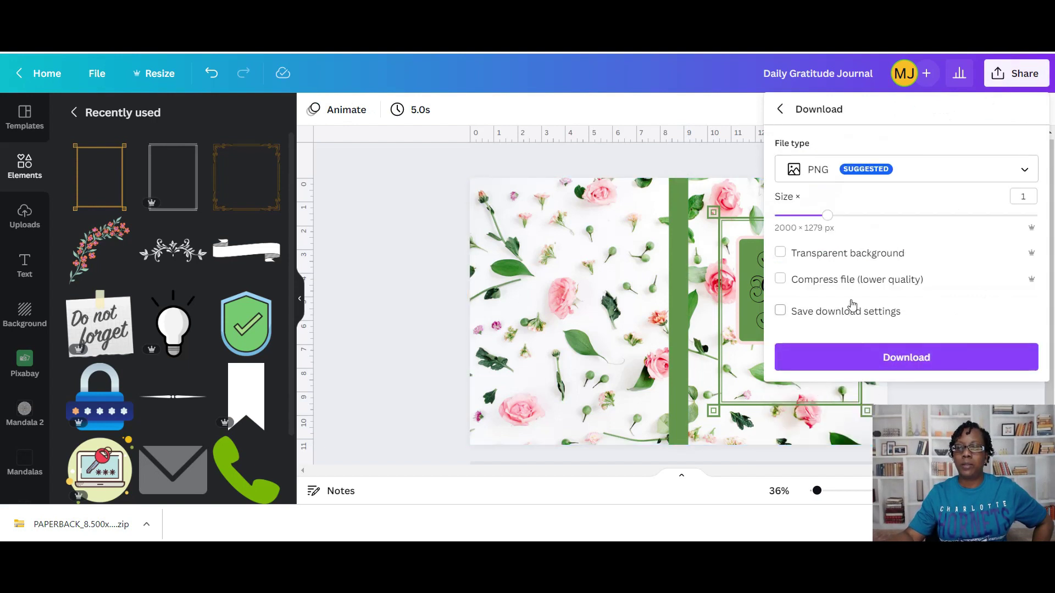
click(1025, 169)
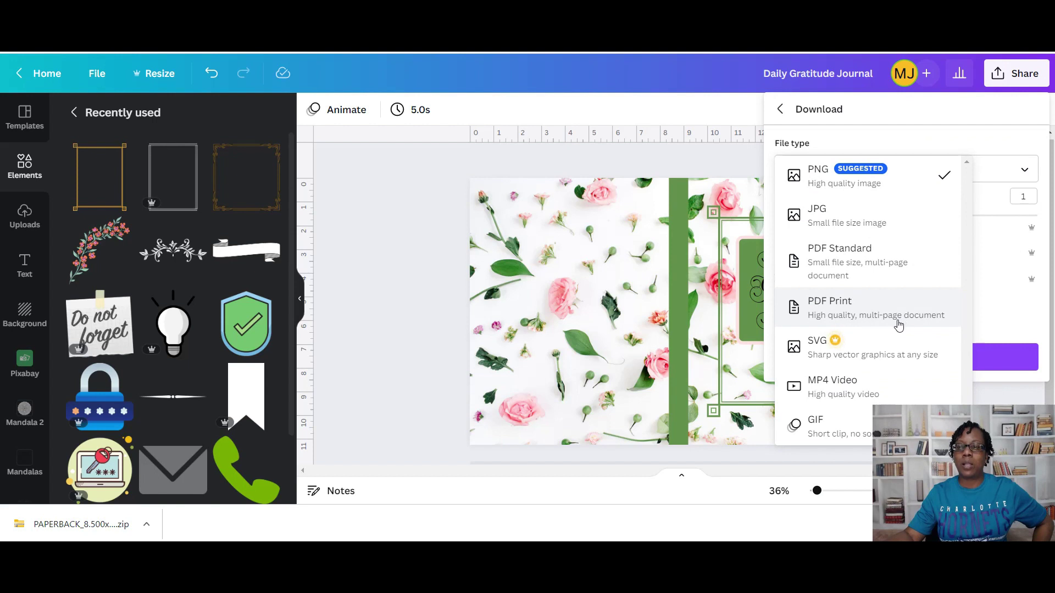
click(843, 317)
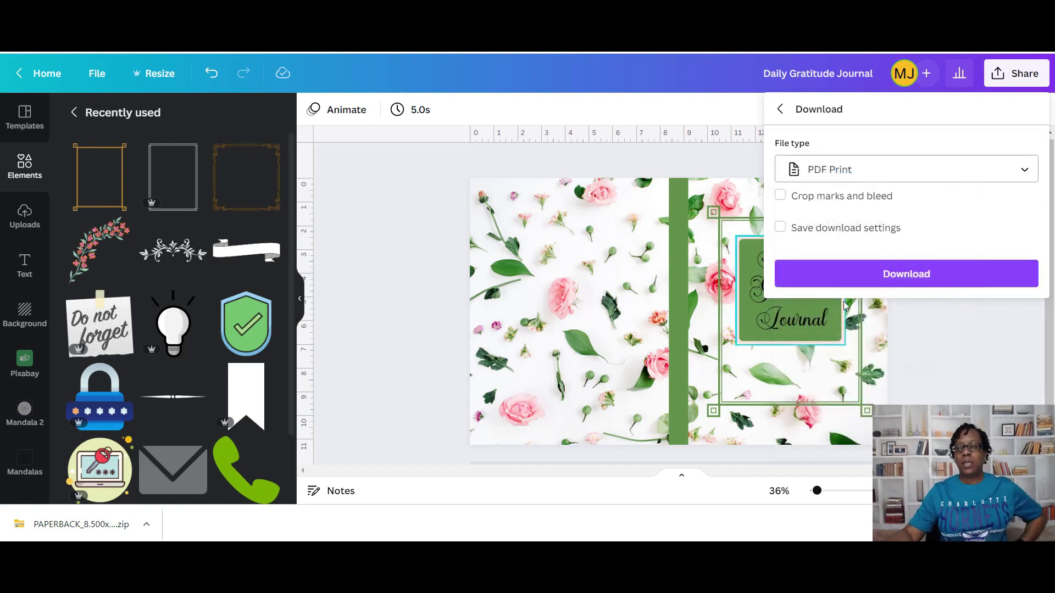
- Download the cover PDF, save it under the suggested name "Daily Gratitude Journal (1)" and dismiss the download-complete panel
click(883, 279)
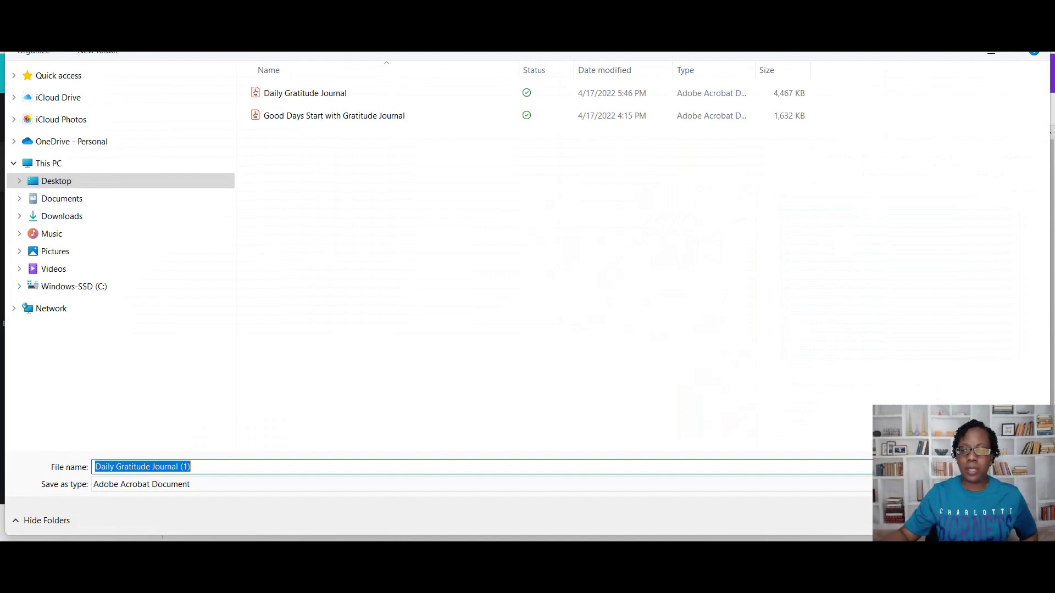
key(Return)
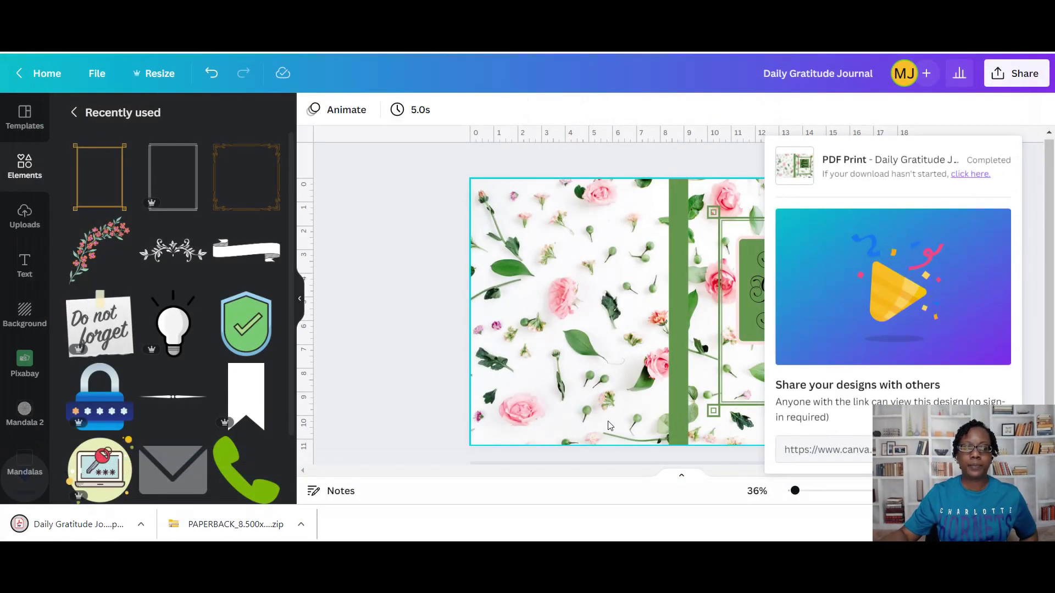
click(422, 343)
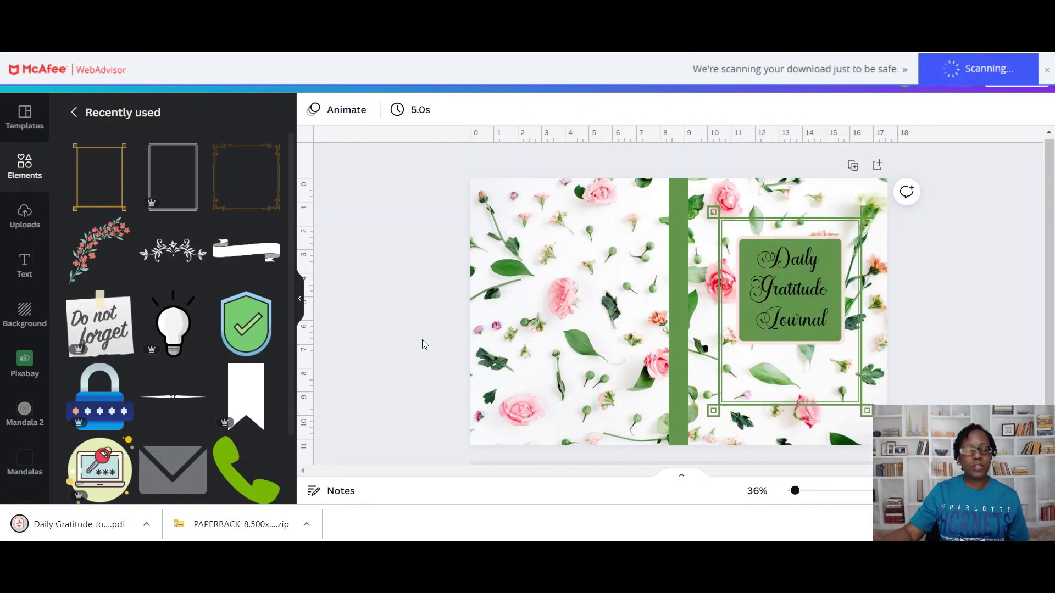